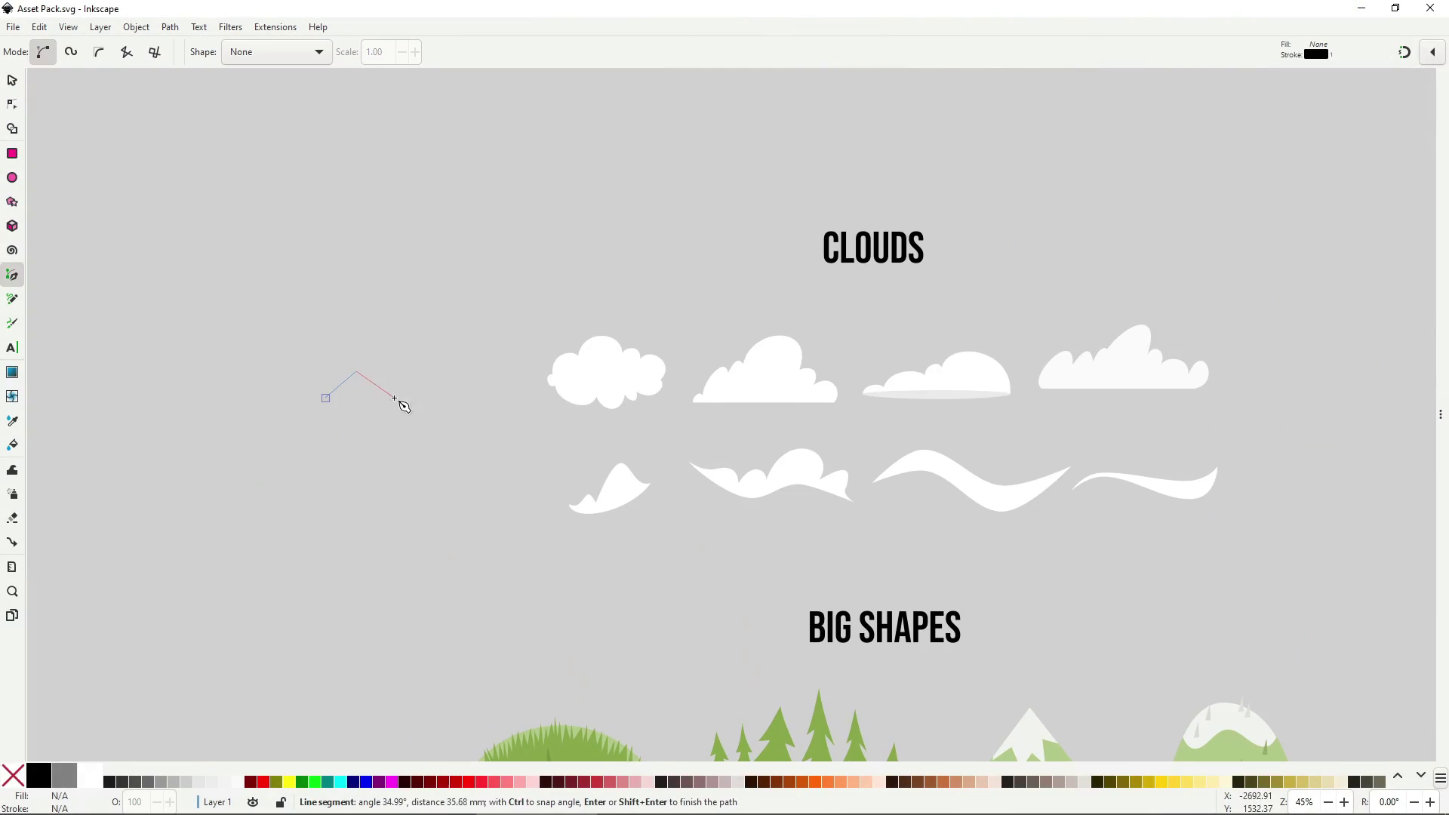
Close the cloud outline, smooth its nodes, remove extras and drag nodes into a wave.
click(309, 434)
click(283, 378)
click(326, 399)
key(n)
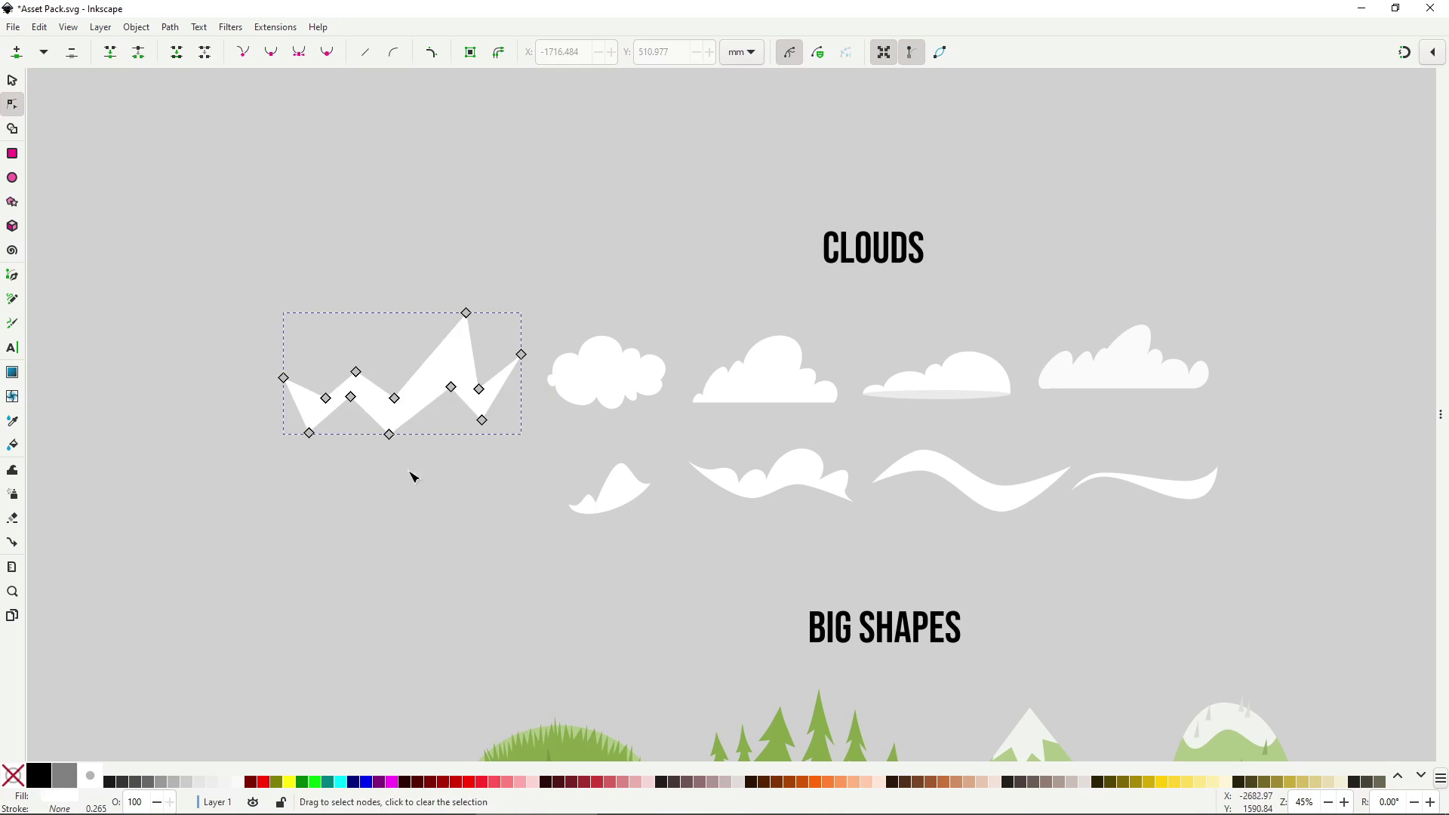
key(shift+s)
scroll(426, 445, up, 1)
key(Delete)
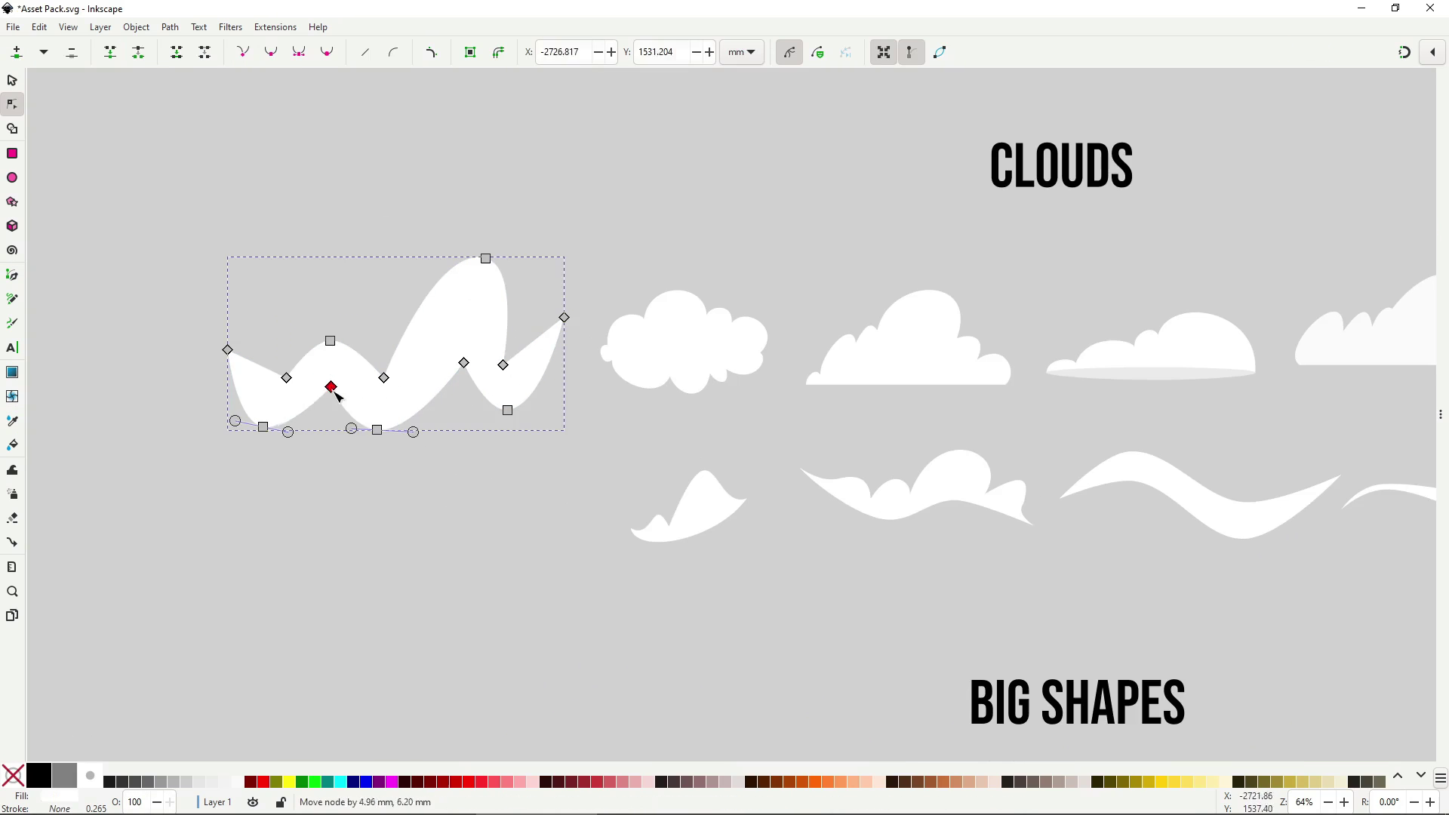
click(366, 385)
drag(502, 375, 491, 415)
drag(286, 378, 269, 388)
key(s)
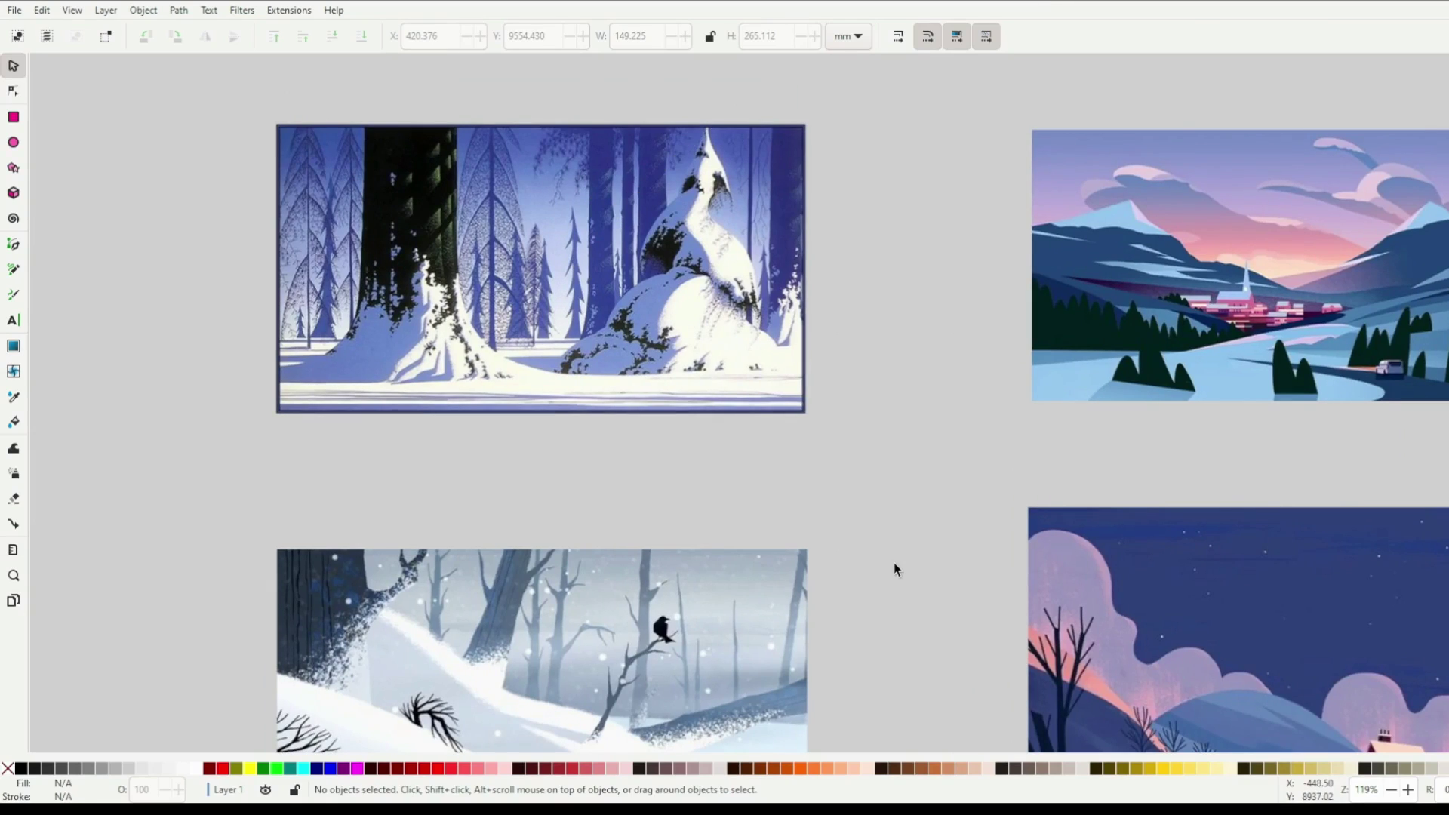
scroll(895, 569, down, 5)
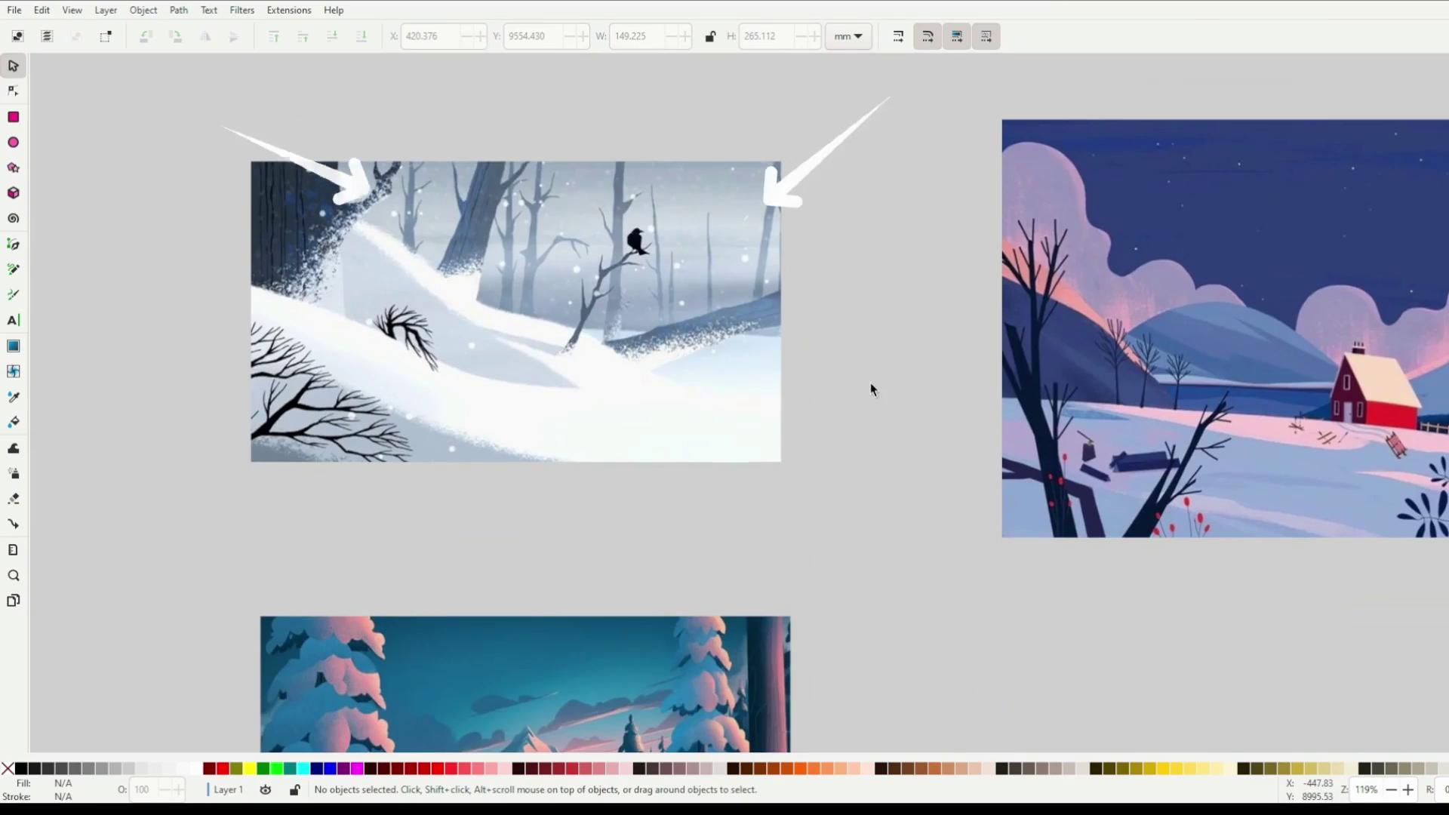
scroll(868, 388, down, 5)
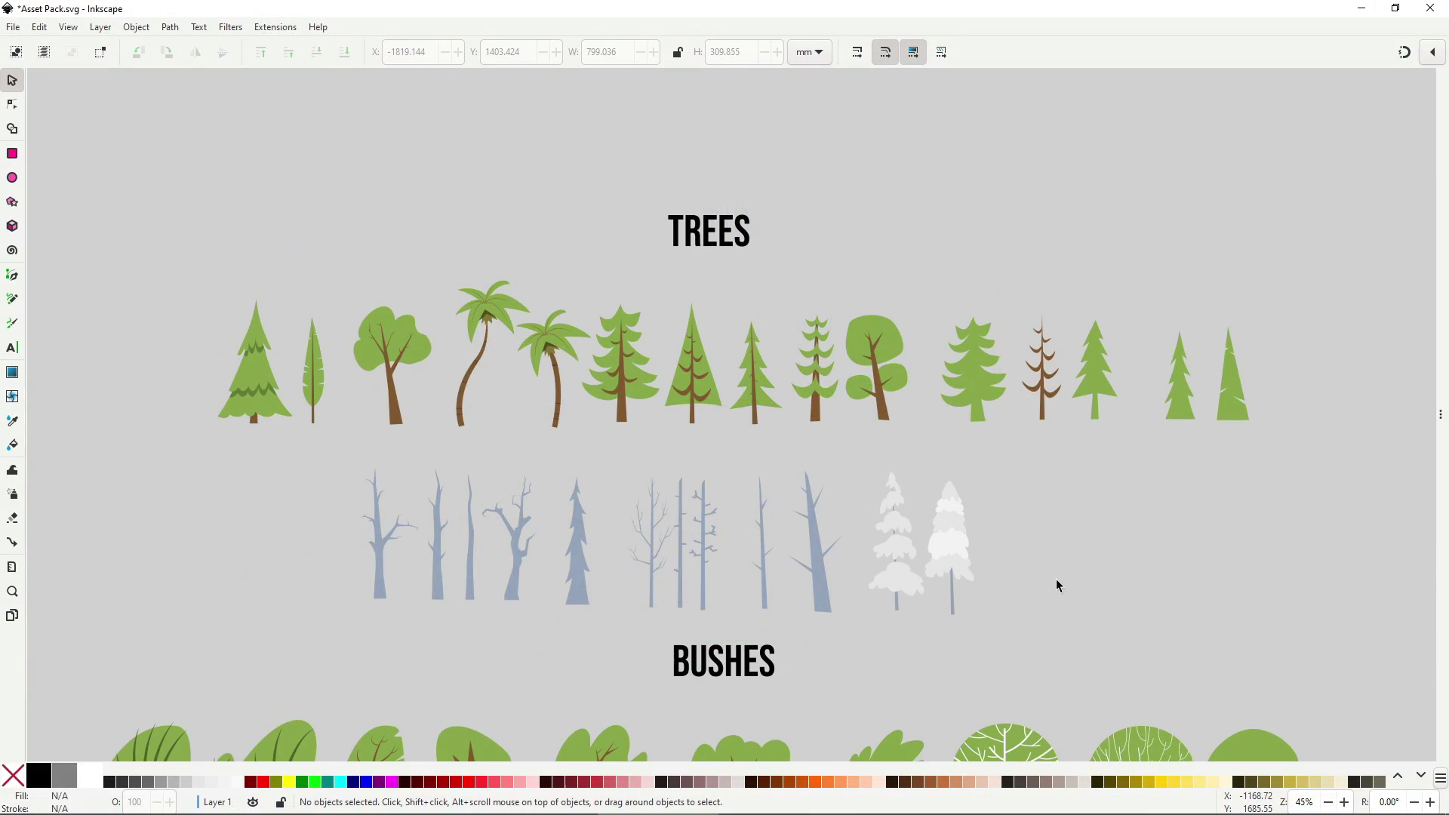
Pan the asset sheet to Rocks and drag a mossy rock onto the frame's lower-left corner.
mouse_move(117, 576)
mouse_down()
mouse_move(968, 502)
mouse_move(1067, 322)
mouse_up()
mouse_move(894, 657)
mouse_down()
mouse_move(930, 485)
mouse_move(686, 525)
mouse_up()
mouse_move(906, 615)
mouse_down()
mouse_move(541, 590)
mouse_move(572, 511)
mouse_move(603, 310)
mouse_up()
drag(327, 463, 873, 479)
mouse_move(679, 487)
mouse_down()
mouse_move(777, 426)
mouse_move(894, 518)
mouse_up()
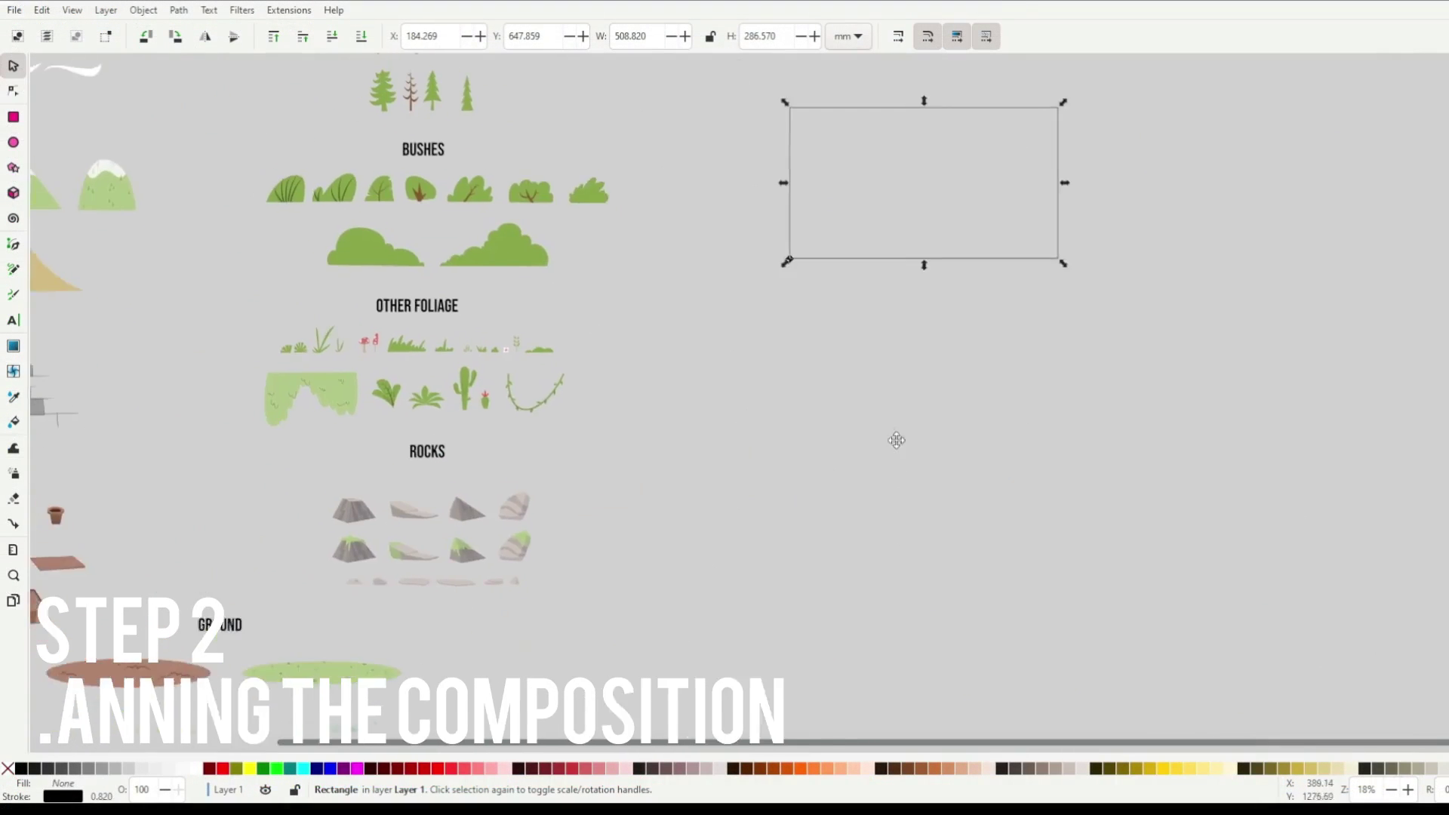
mouse_move(594, 596)
mouse_down()
mouse_move(512, 559)
mouse_move(815, 274)
mouse_up()
scroll(816, 275, up, 3)
scroll(709, 378, down, 1)
scroll(641, 421, down, 3)
Paste a copy of the rock at the frame's lower-right corner.
click(481, 413)
scroll(841, 430, up, 2)
key(ctrl+v)
click(844, 419)
click(685, 365)
scroll(685, 366, up, 1)
Draw a closed four-point ground outline across the bottom of the frame.
key(b)
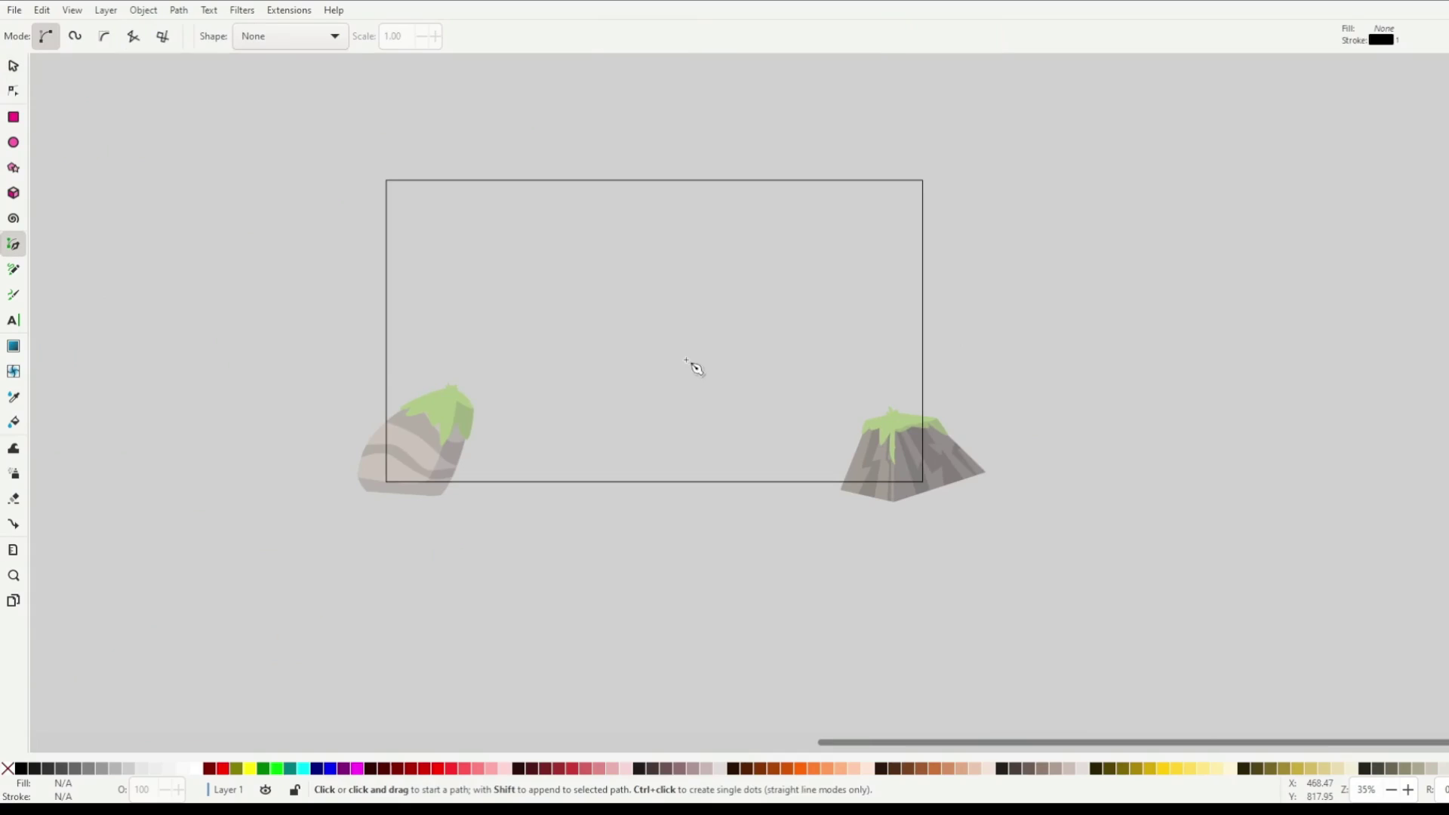
click(378, 350)
click(937, 397)
click(940, 493)
click(360, 489)
click(376, 350)
key(n)
ctrl+scroll(554, 413, up, 2)
ctrl+scroll(555, 410, down, 1)
ctrl+scroll(555, 410, down, 1)
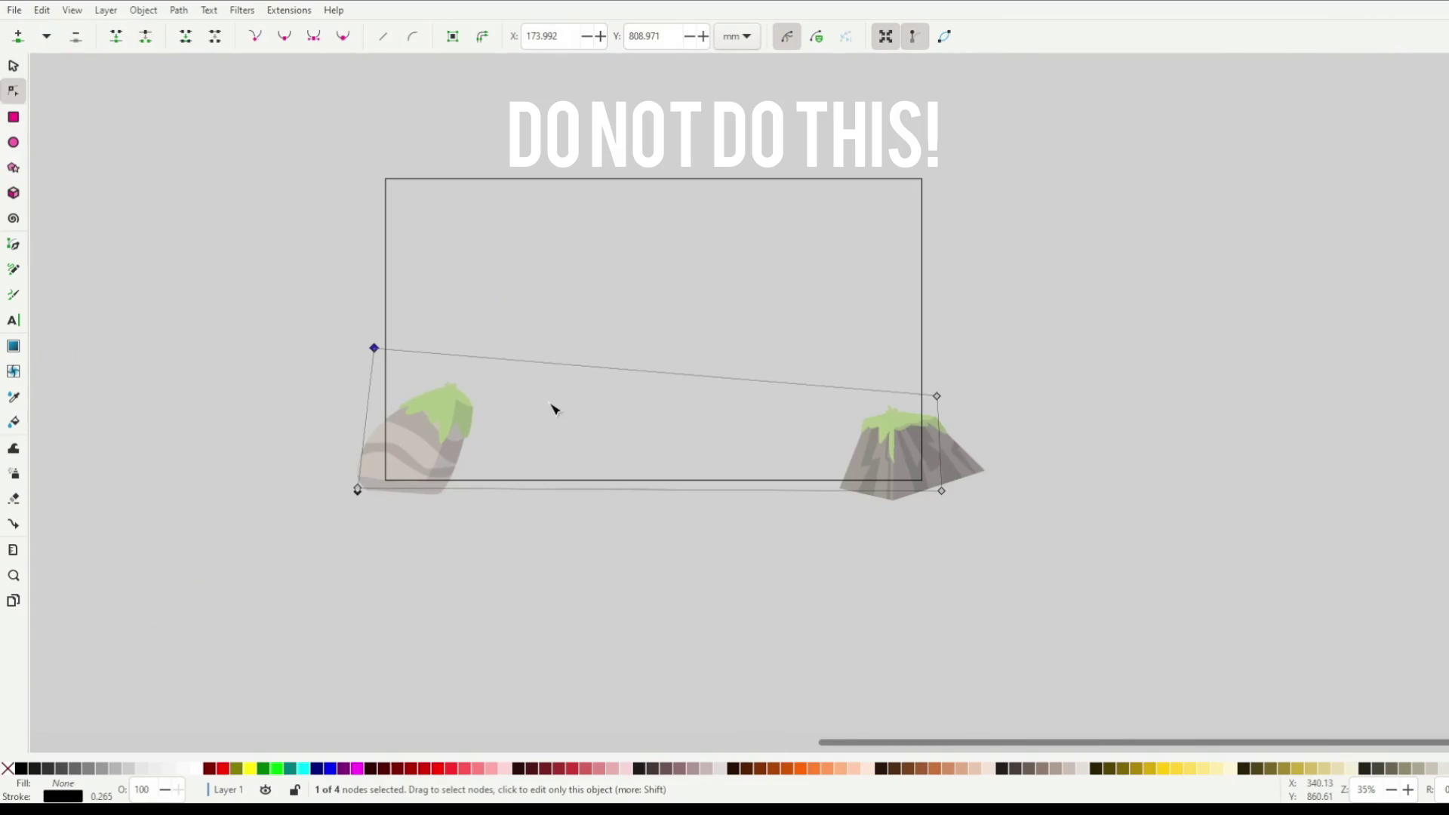
Draw a second, three-point ground outline at the lower left and edit its nodes.
key(b)
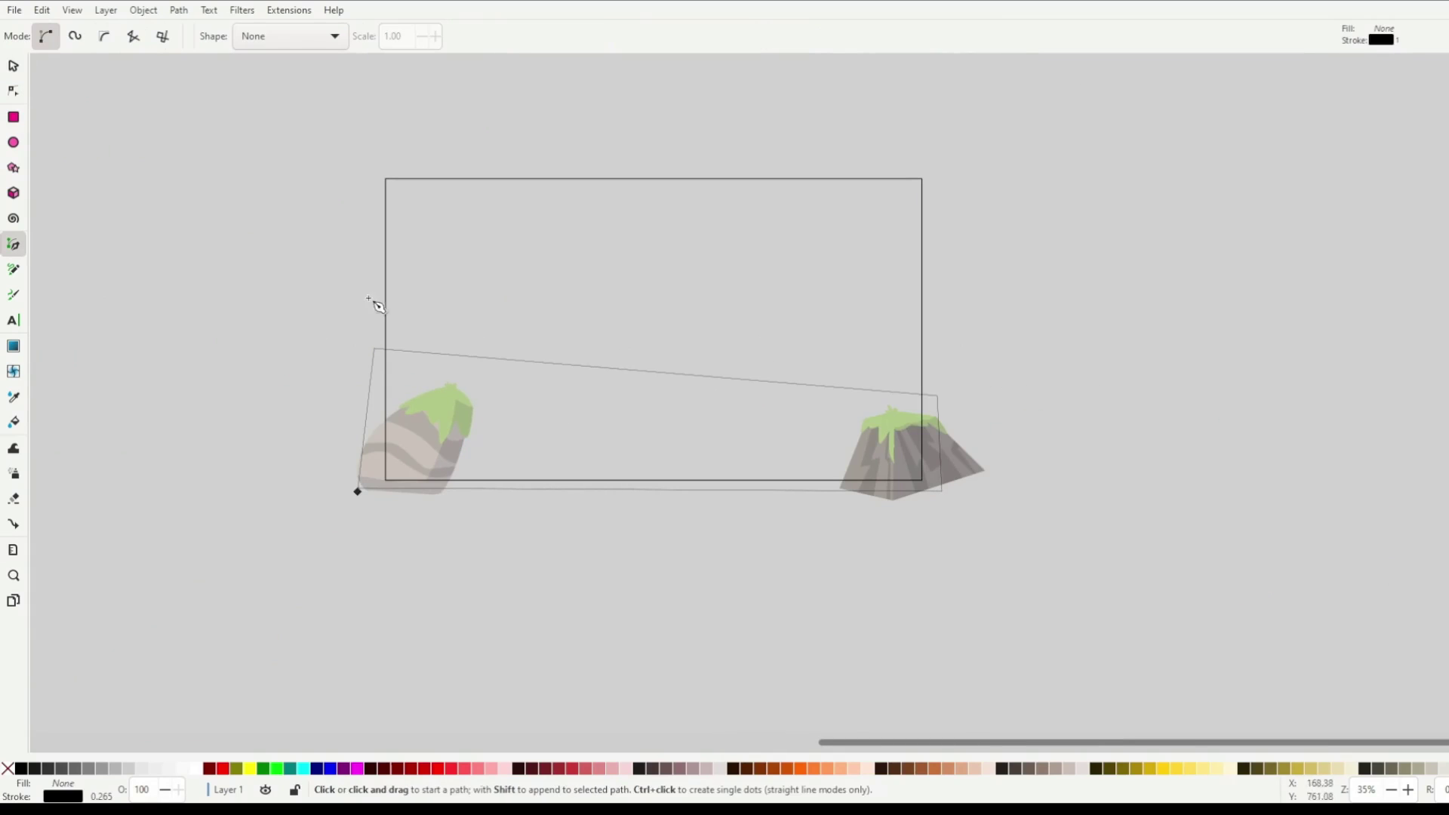
click(375, 302)
click(665, 516)
click(342, 504)
click(377, 303)
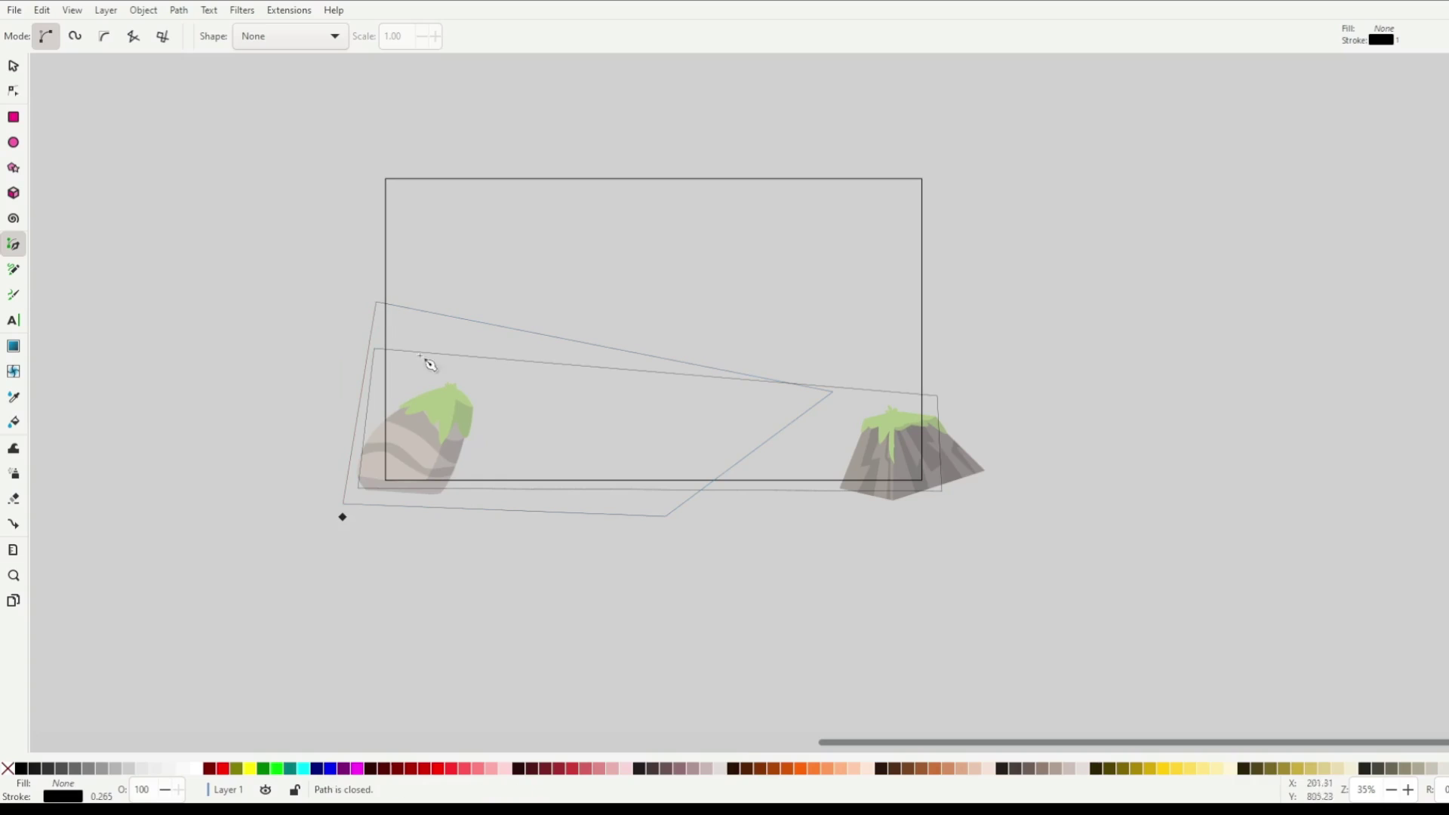
key(n)
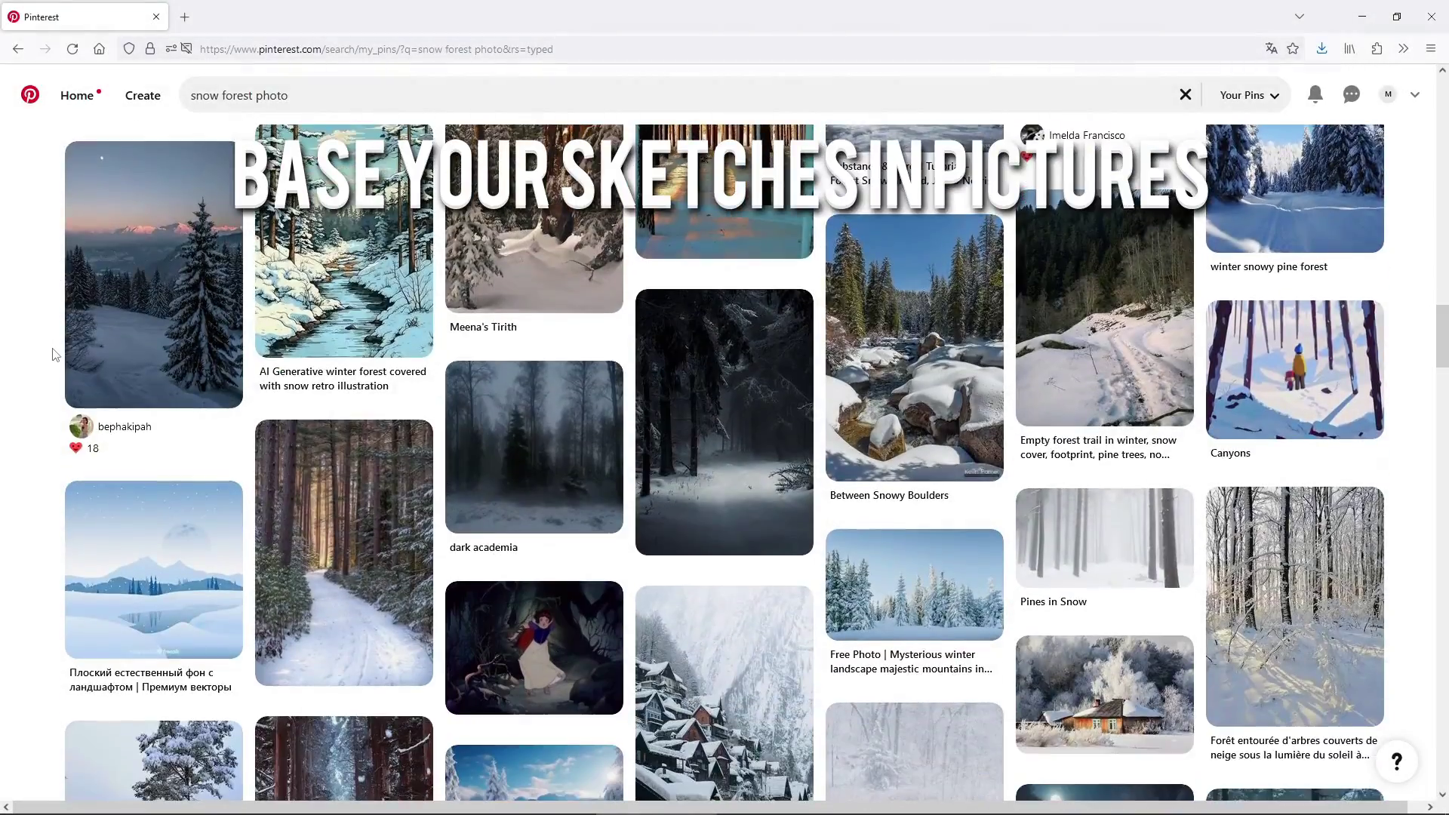
scroll(53, 354, down, 2)
scroll(52, 355, down, 2)
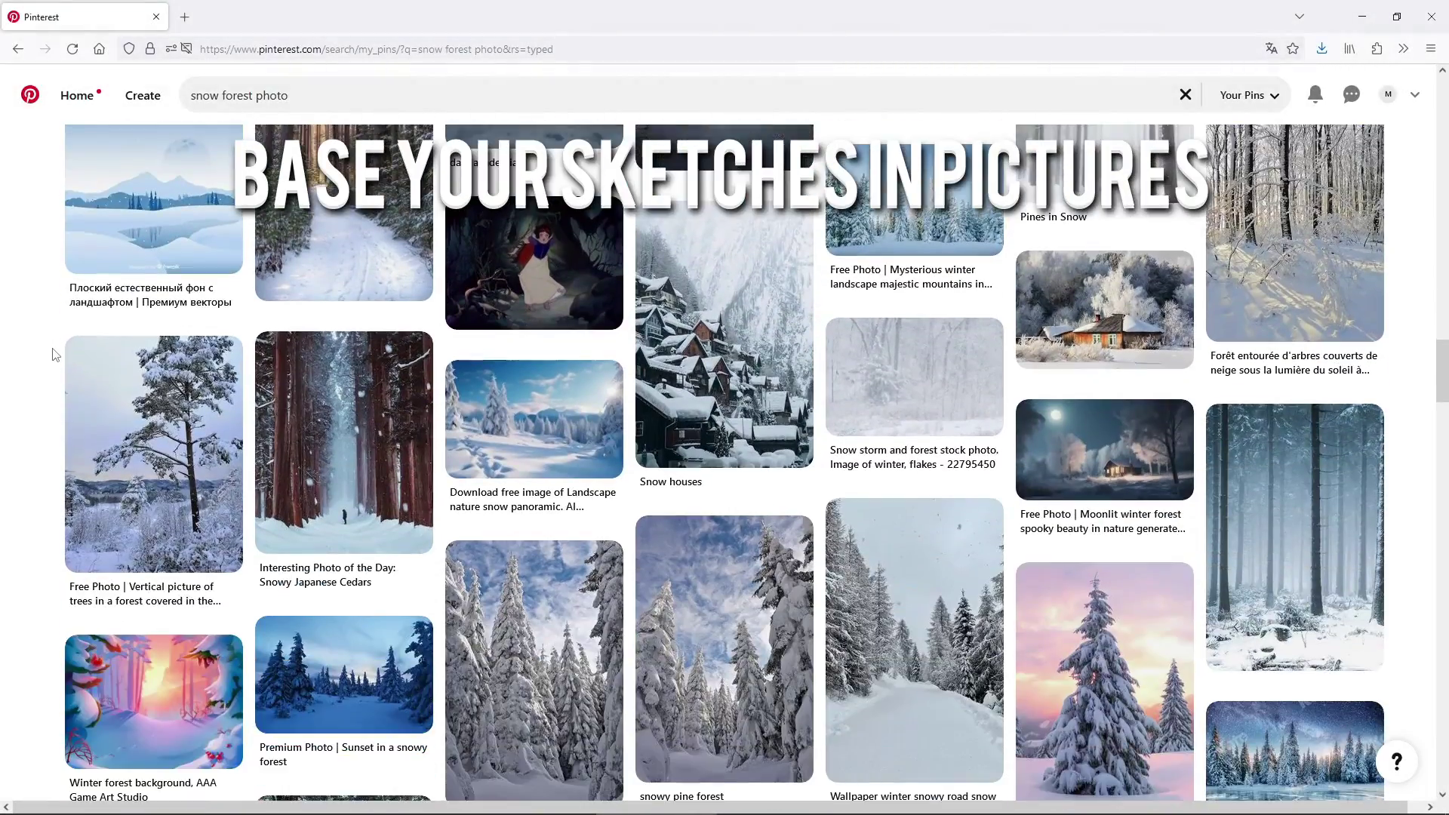
scroll(53, 354, down, 2)
View the snowy pine tree pin from the Pinterest search results.
click(150, 248)
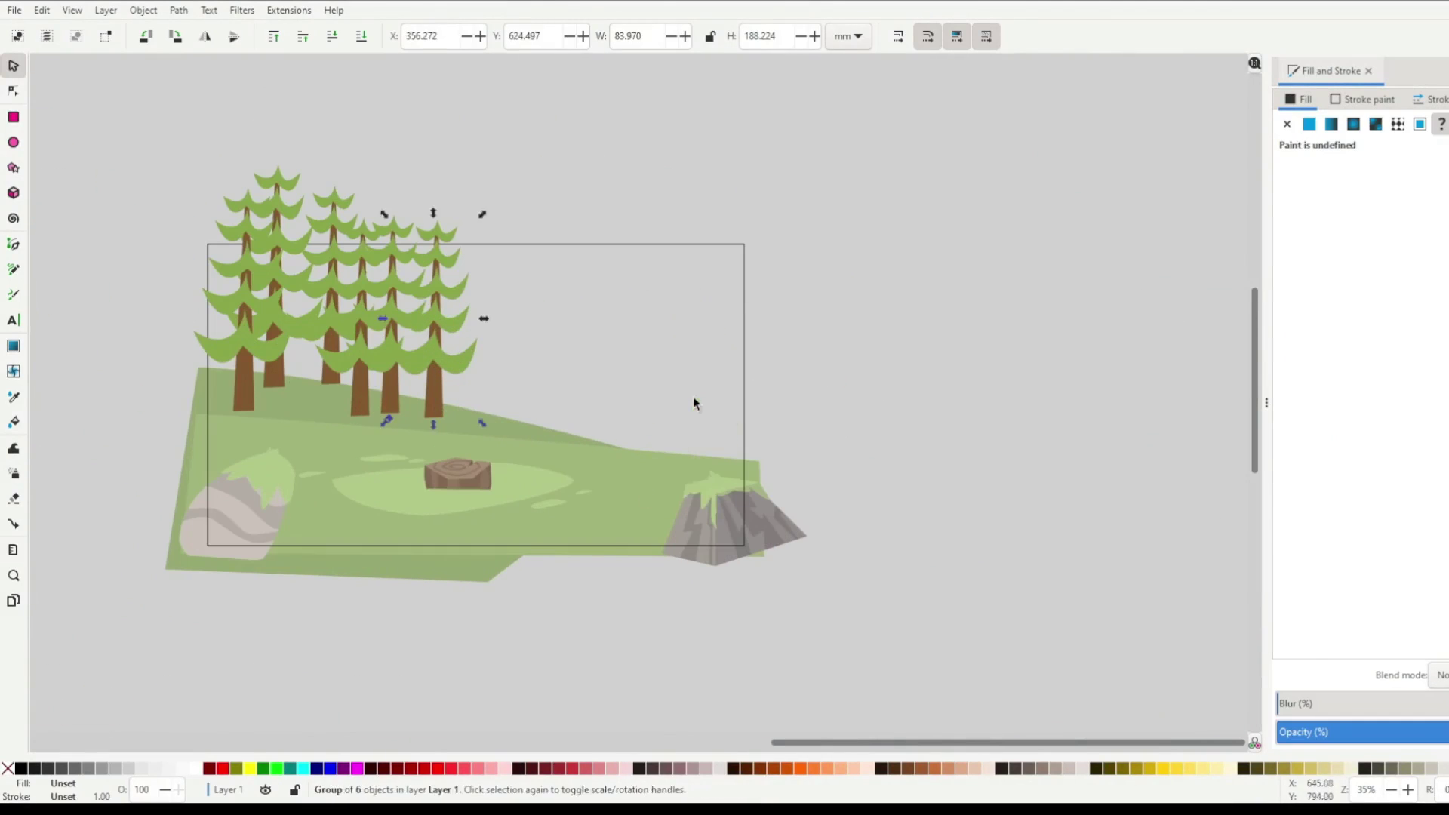
Enlarge the tall pine on the right of the scene.
drag(757, 163, 772, 99)
click(737, 520)
click(545, 630)
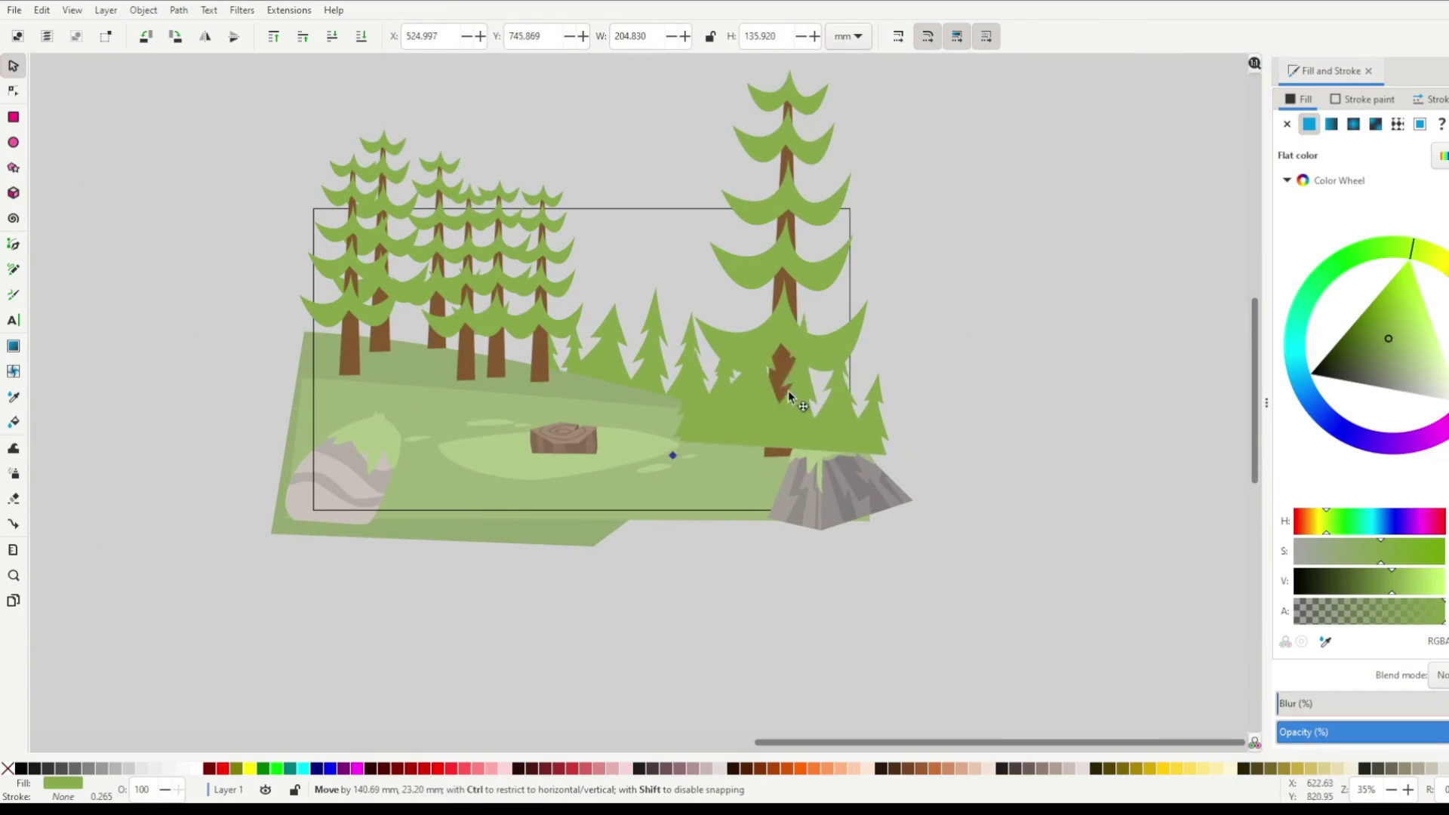
Add another small conifer row, group the rows and give them a darker flat green.
key(ctrl+v)
drag(419, 385, 489, 367)
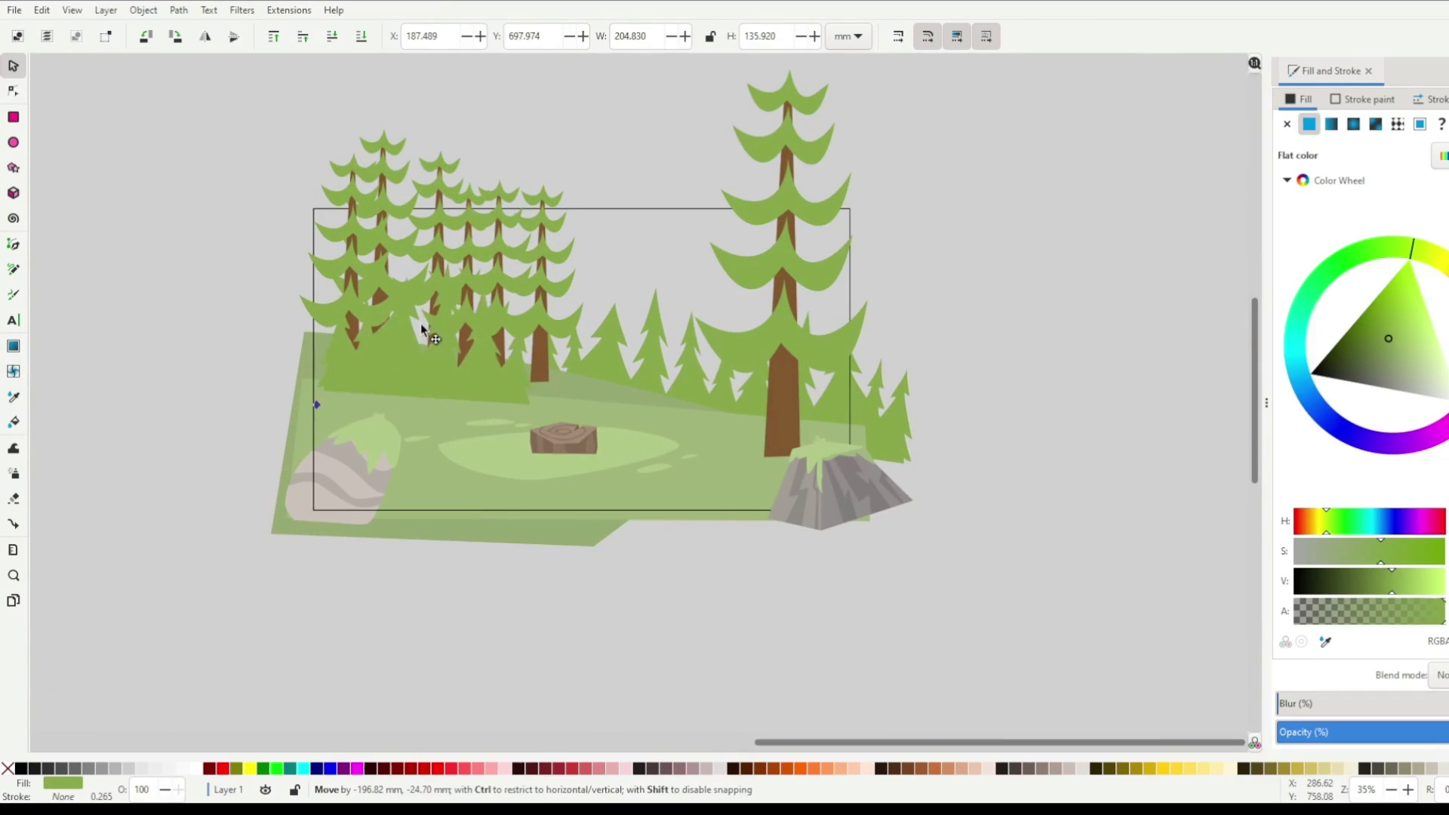
shift+click(584, 233)
key(ctrl+g)
click(1308, 123)
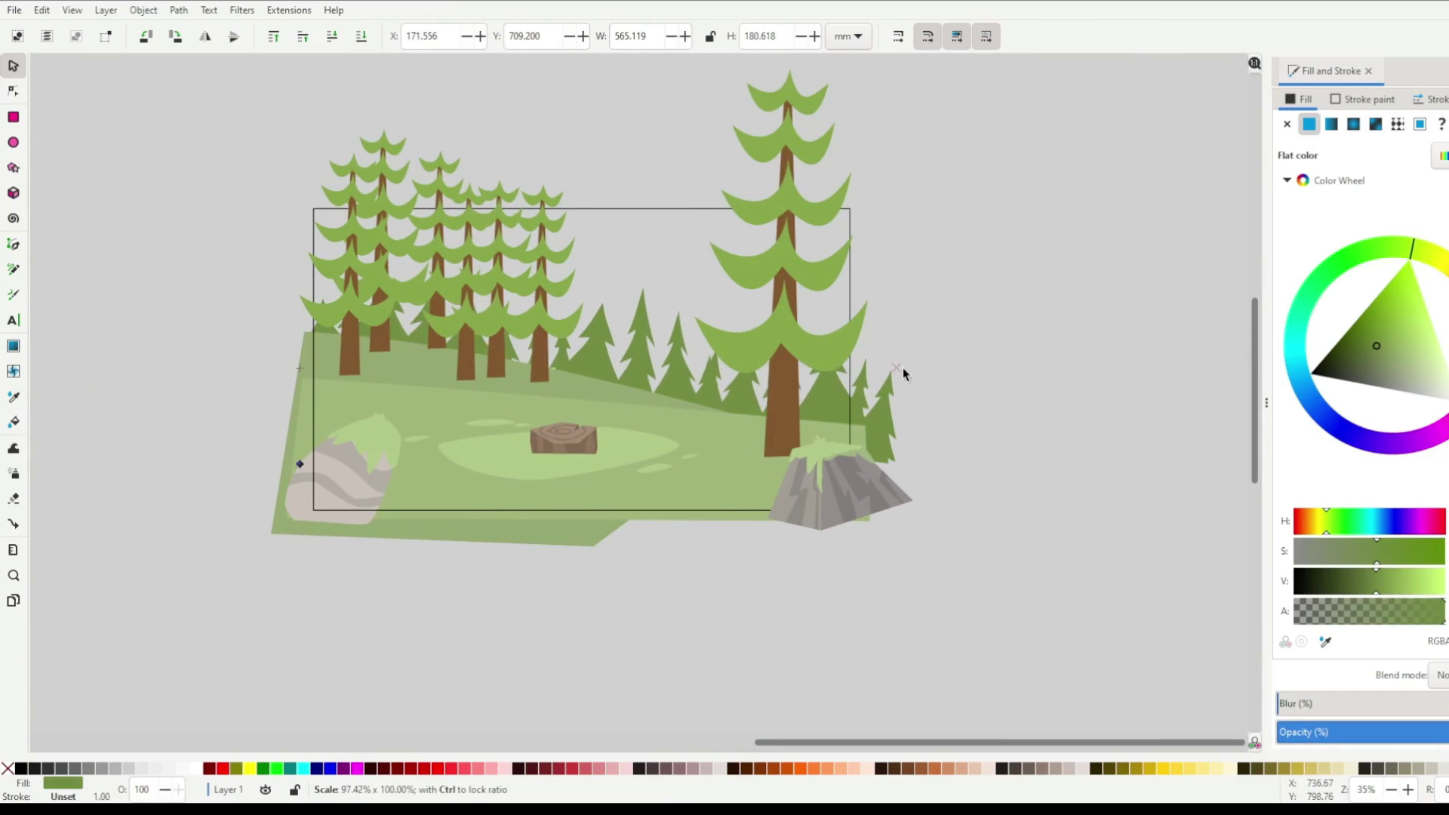
drag(1376, 345, 1357, 392)
drag(578, 329, 580, 304)
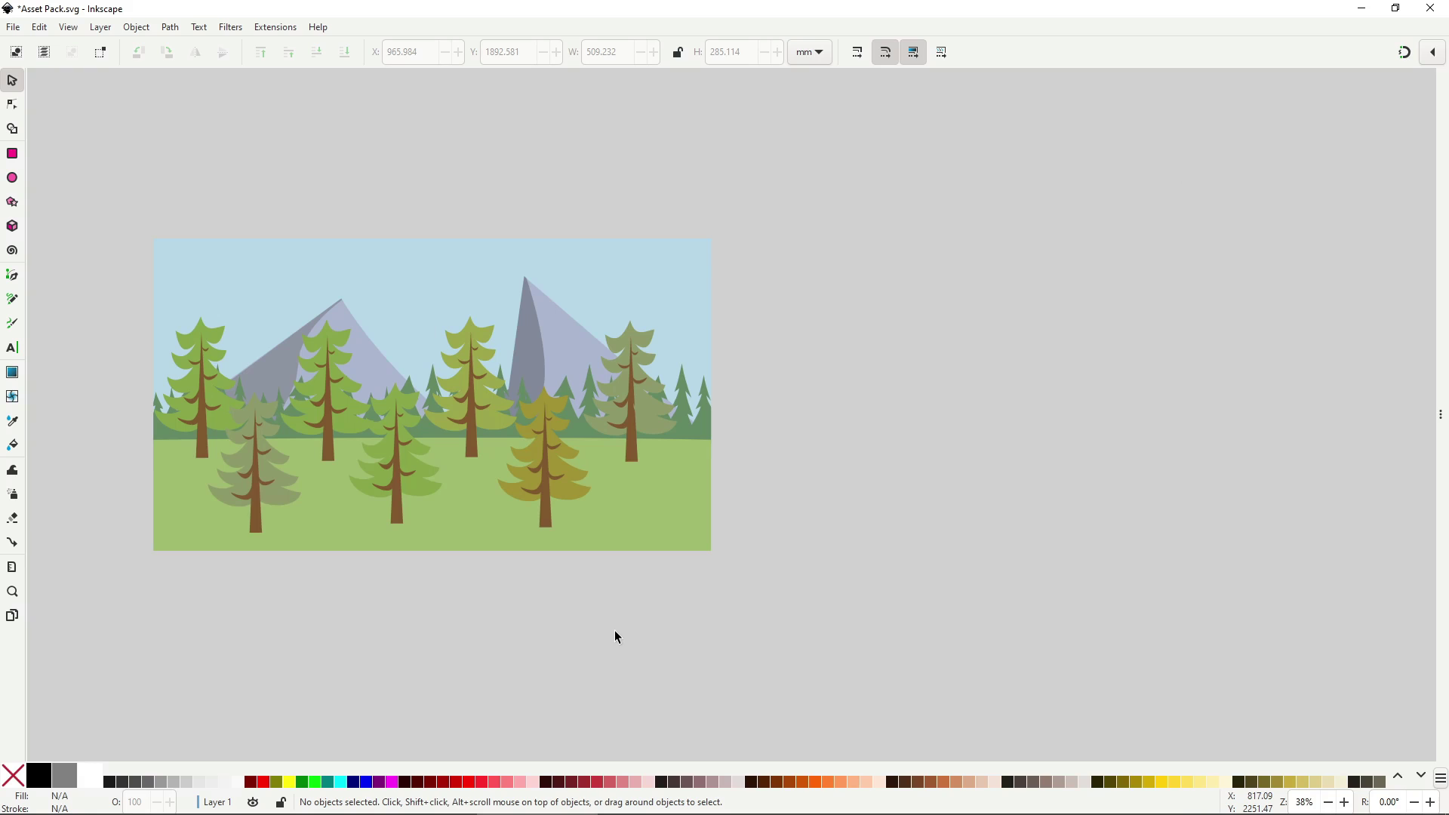
Move the duplicated illustration right and shift its trees rightward to overlap.
drag(823, 378, 843, 447)
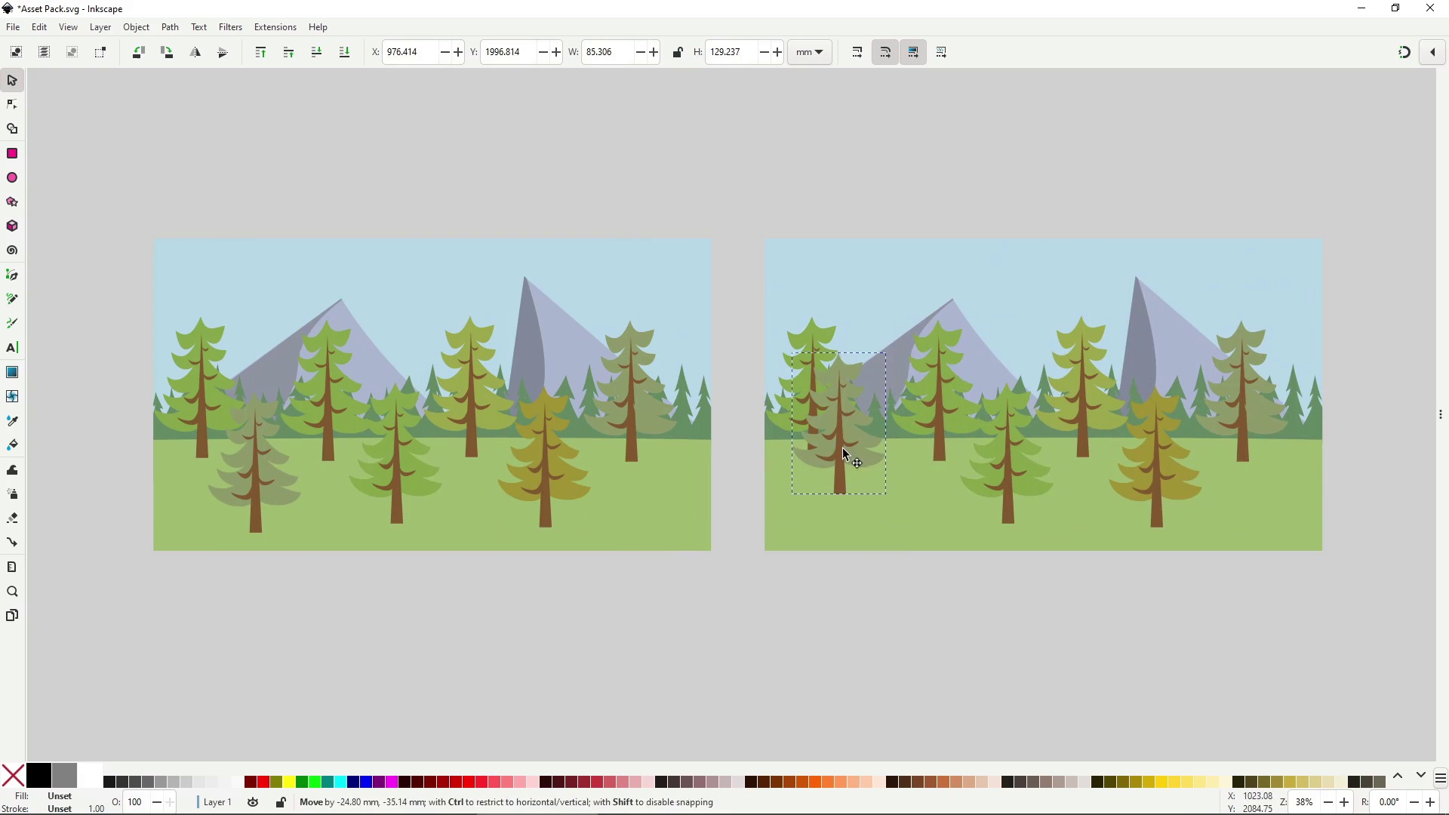
click(980, 456)
drag(981, 459, 1033, 454)
drag(1240, 414, 1273, 413)
drag(990, 285, 1212, 605)
drag(1240, 543, 1048, 299)
click(1122, 583)
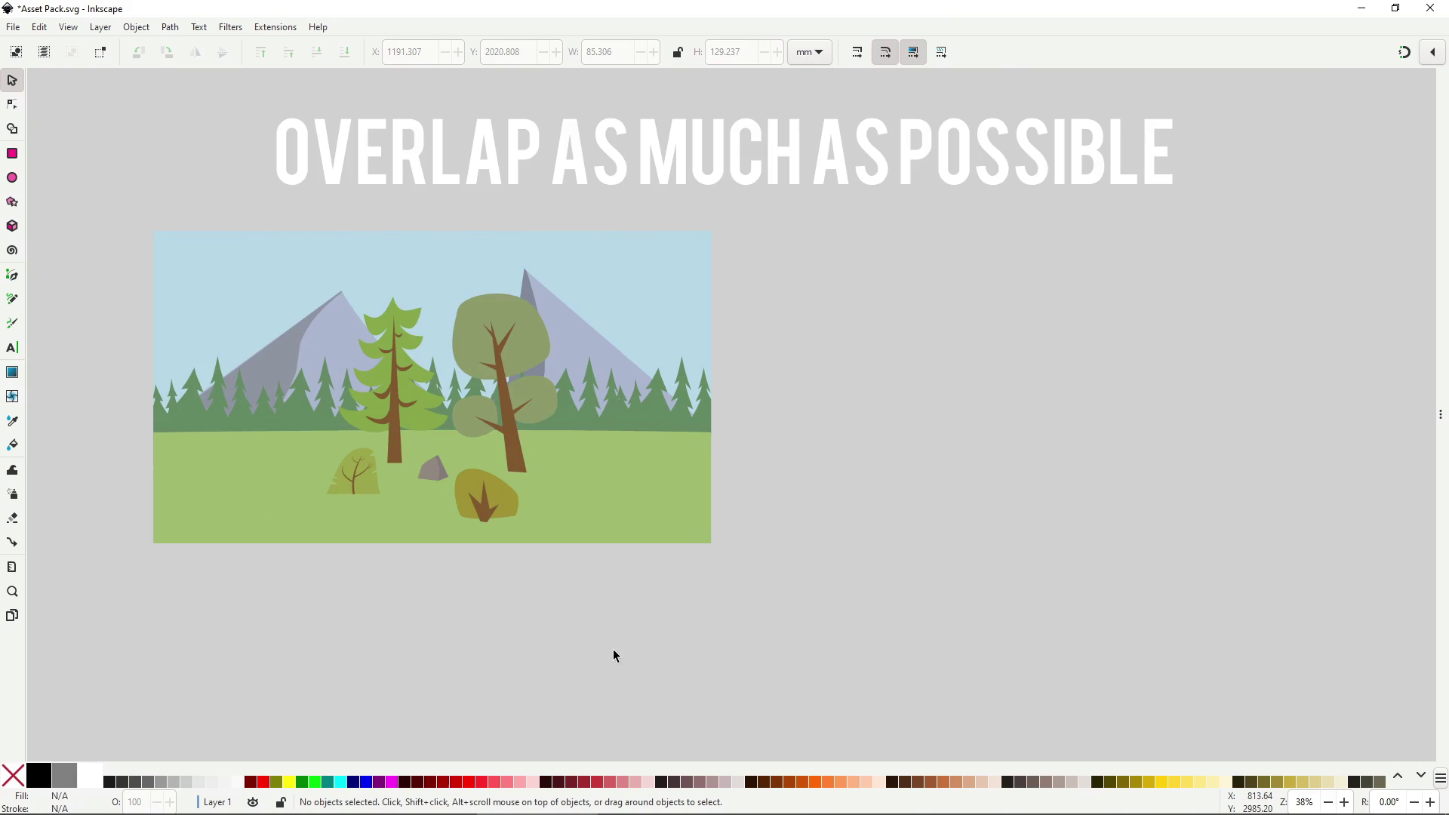
Duplicate the illustration again, raise its two bushes and move the tall tree left.
drag(98, 162, 730, 560)
key(ctrl+d)
drag(348, 537, 996, 537)
key(Escape)
drag(1130, 498, 1135, 470)
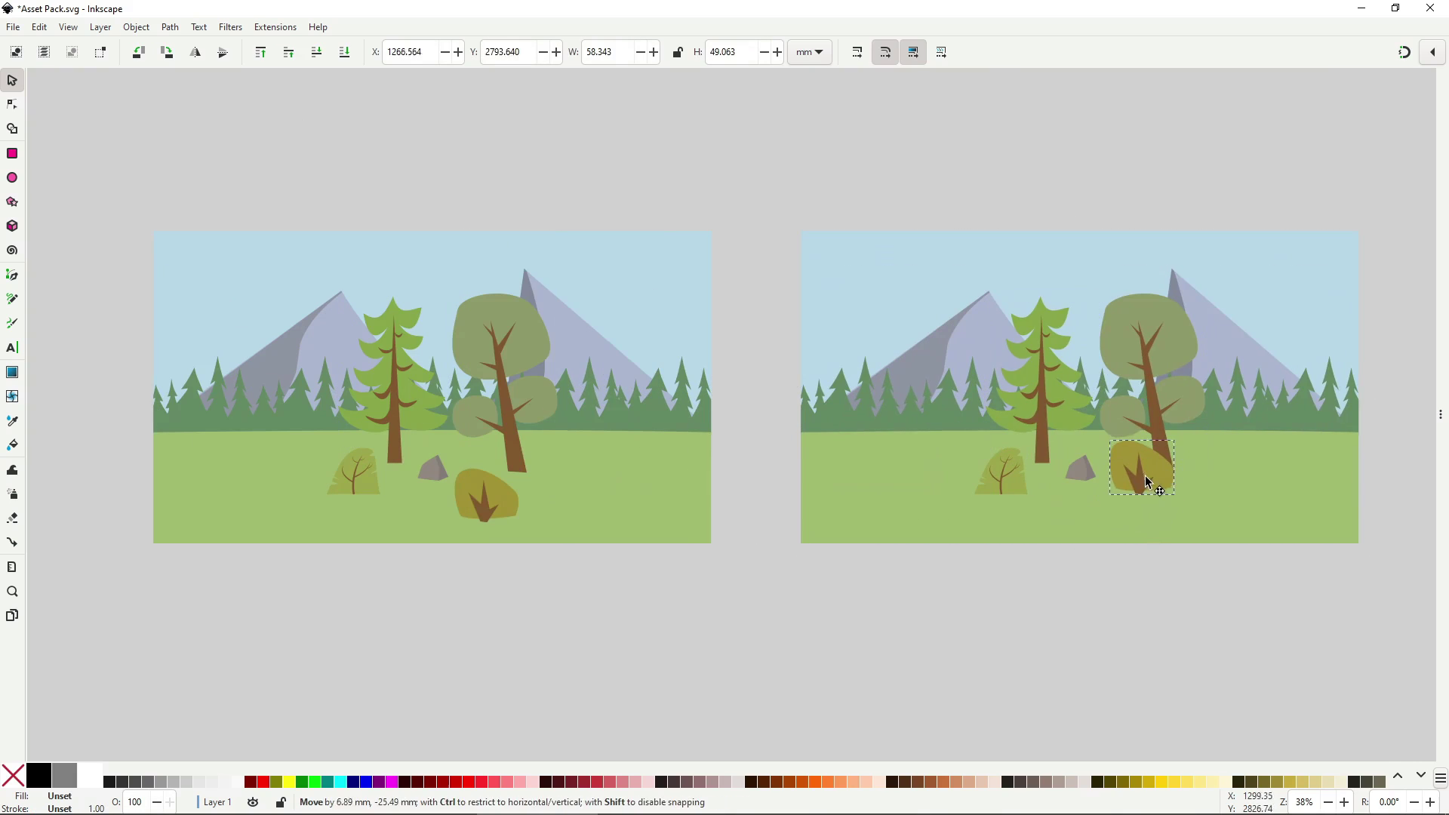
drag(1036, 493, 1046, 477)
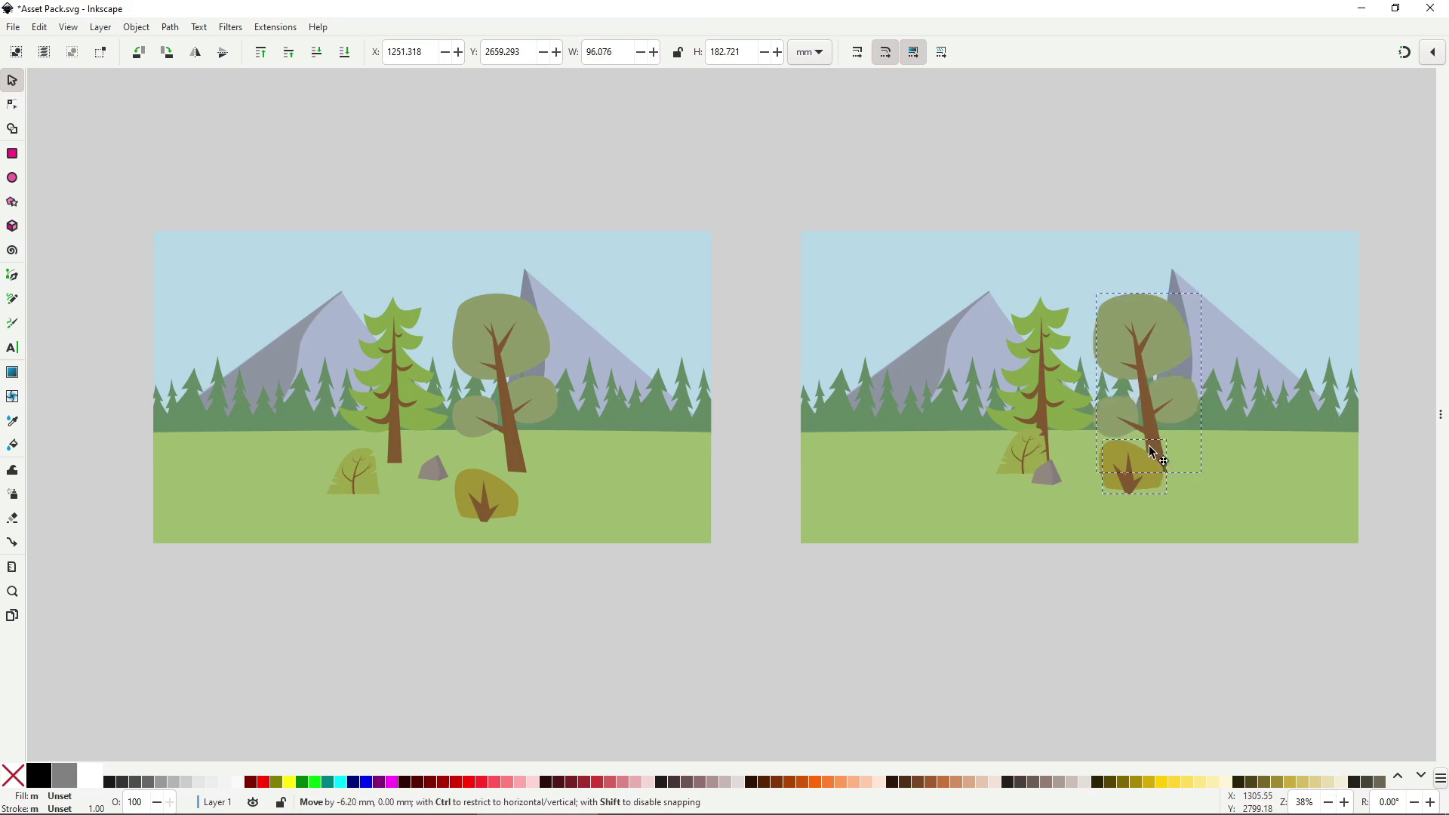
drag(1153, 421, 1119, 421)
click(1140, 624)
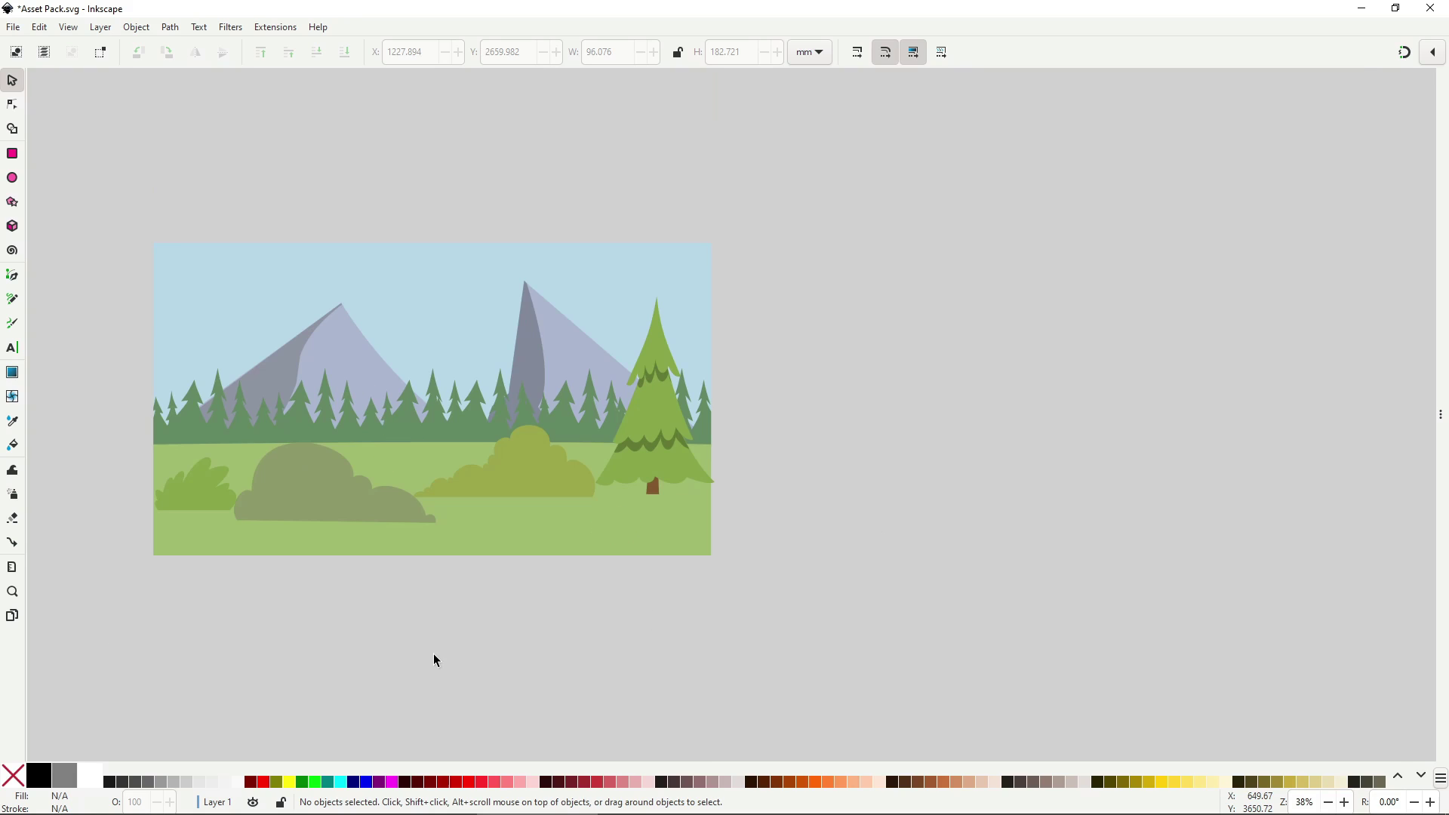
Duplicate the landscape to the right and nudge its large bush and pine.
drag(74, 138, 986, 767)
key(ctrl+d)
drag(412, 456, 1069, 456)
click(994, 627)
drag(988, 516, 944, 532)
drag(1287, 468, 1316, 473)
click(1143, 660)
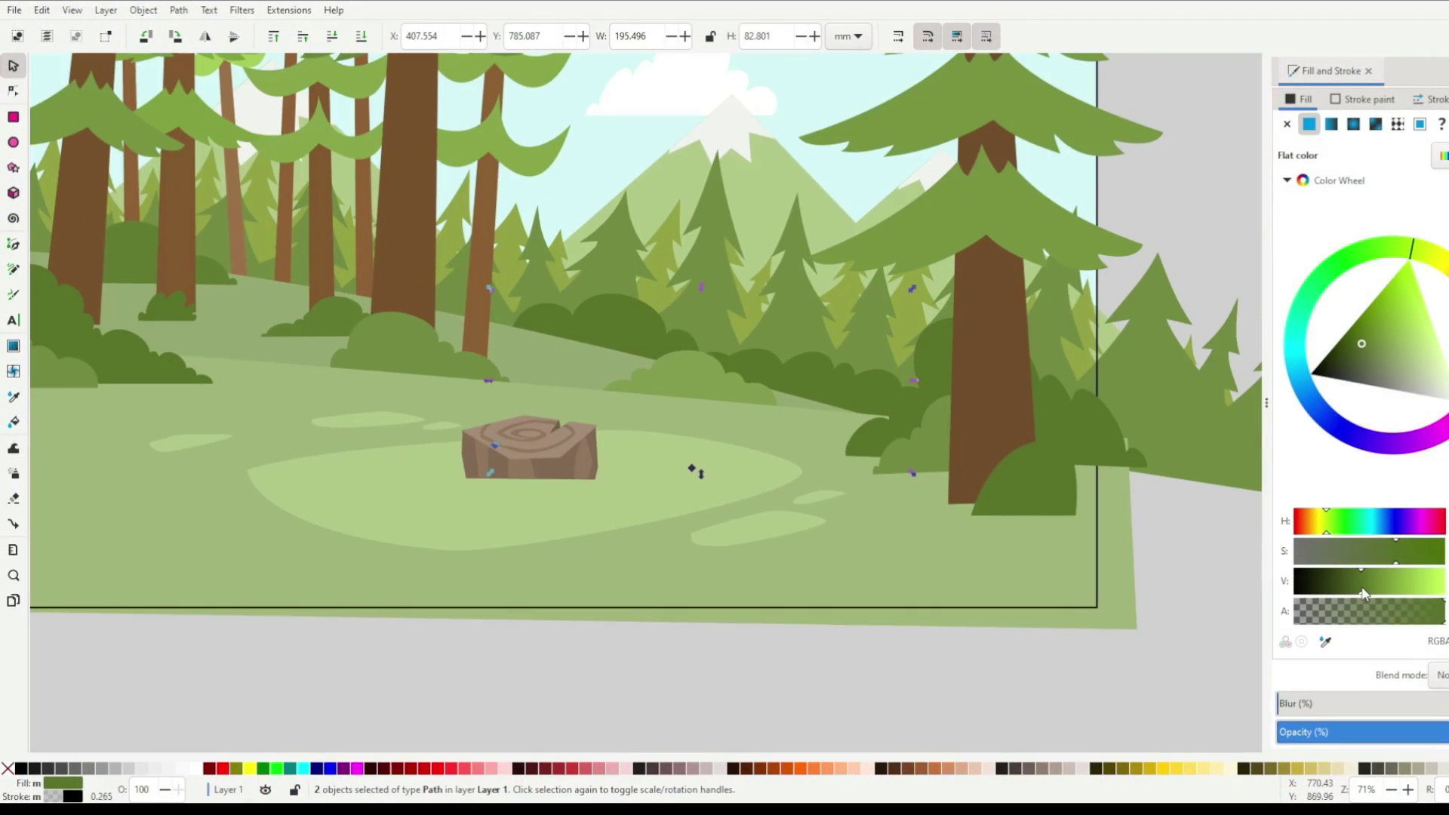
Paste a light-green bush from the asset sheet among the forest trees.
key(Escape)
click(307, 275)
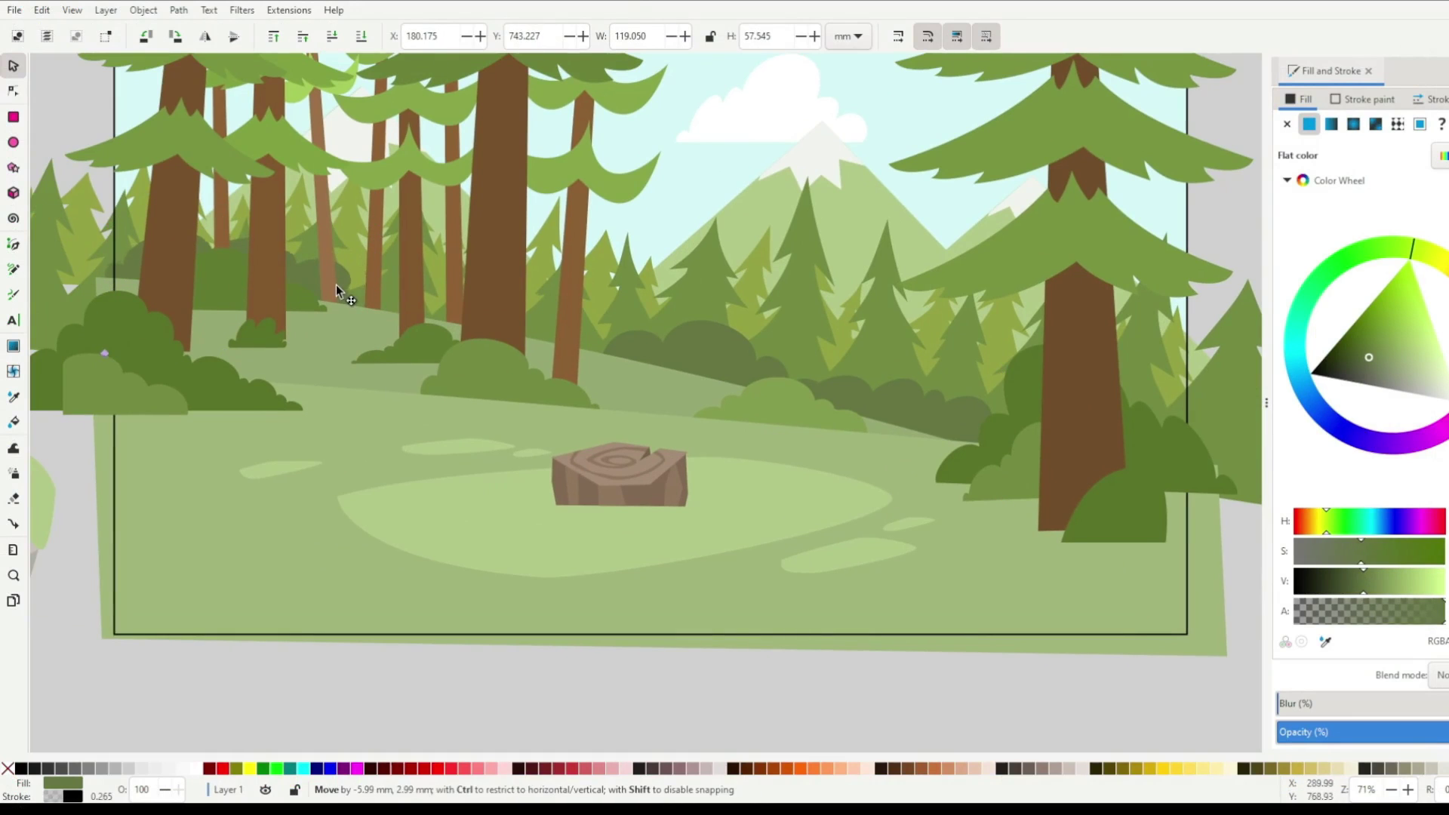
click(583, 317)
key(Escape)
scroll(669, 376, right, 4)
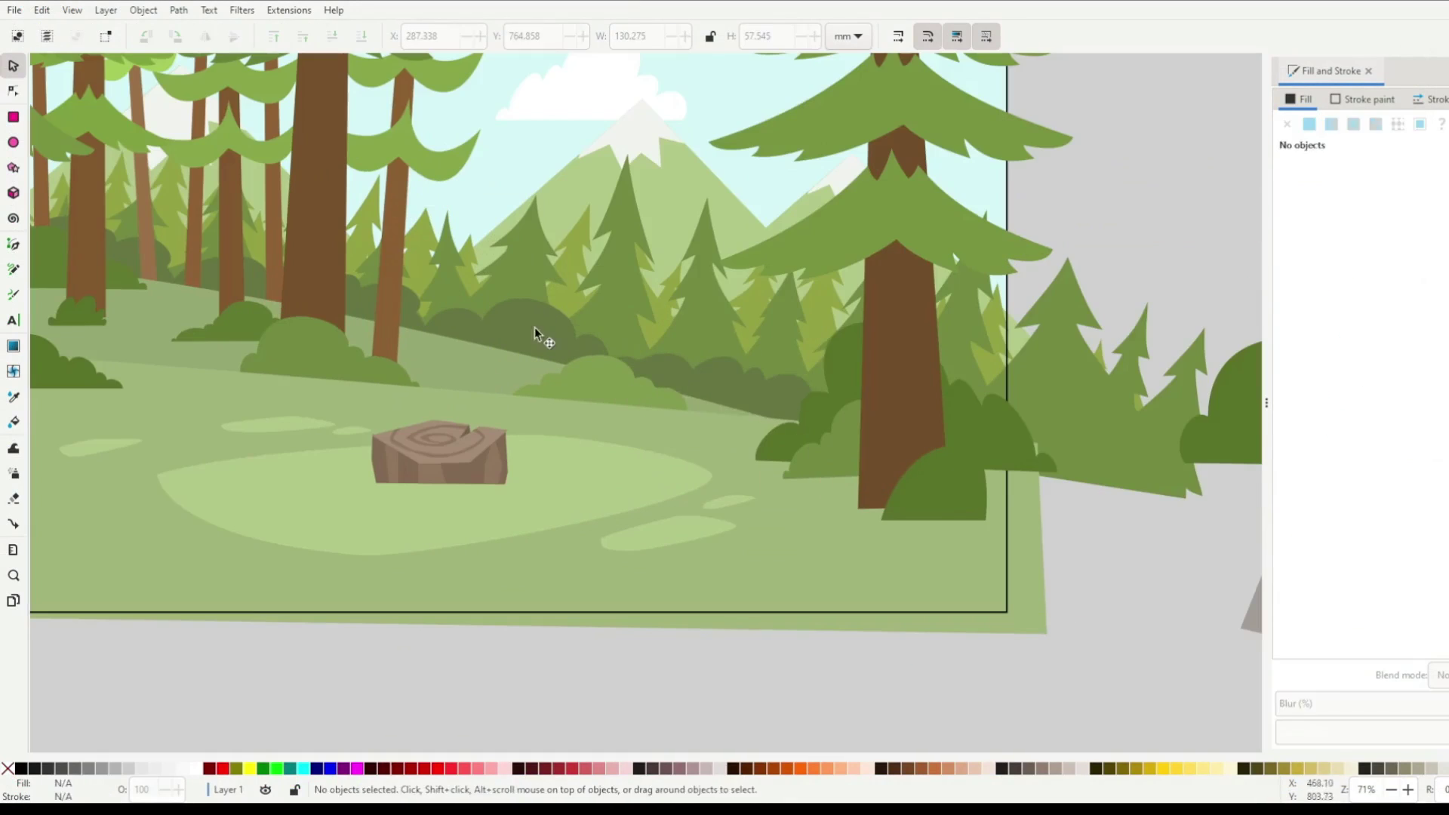
click(734, 400)
ctrl+scroll(510, 476, down, 1)
scroll(412, 536, right, 4)
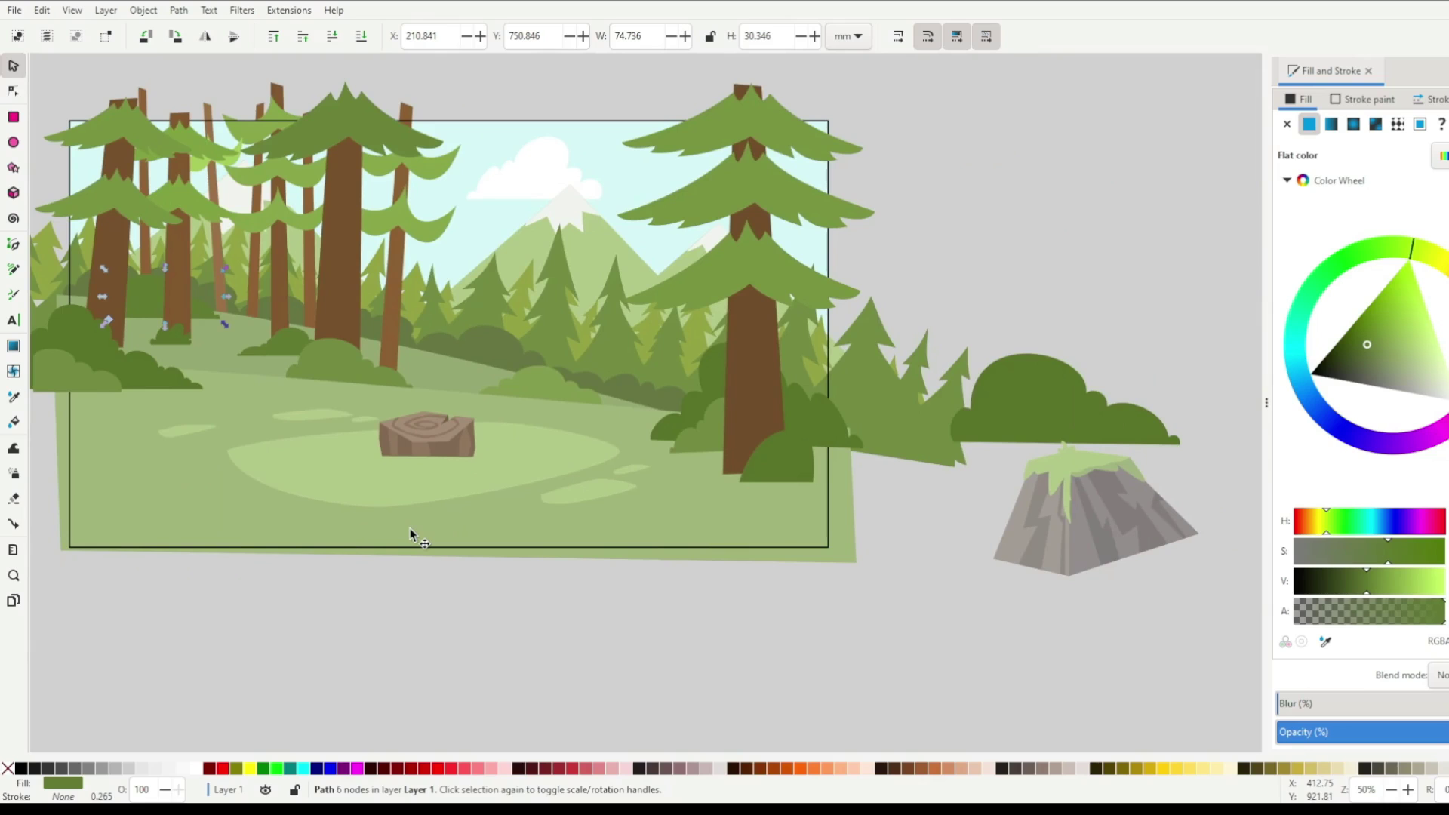
ctrl+scroll(397, 529, down, 2)
click(551, 420)
ctrl+scroll(568, 339, up, 4)
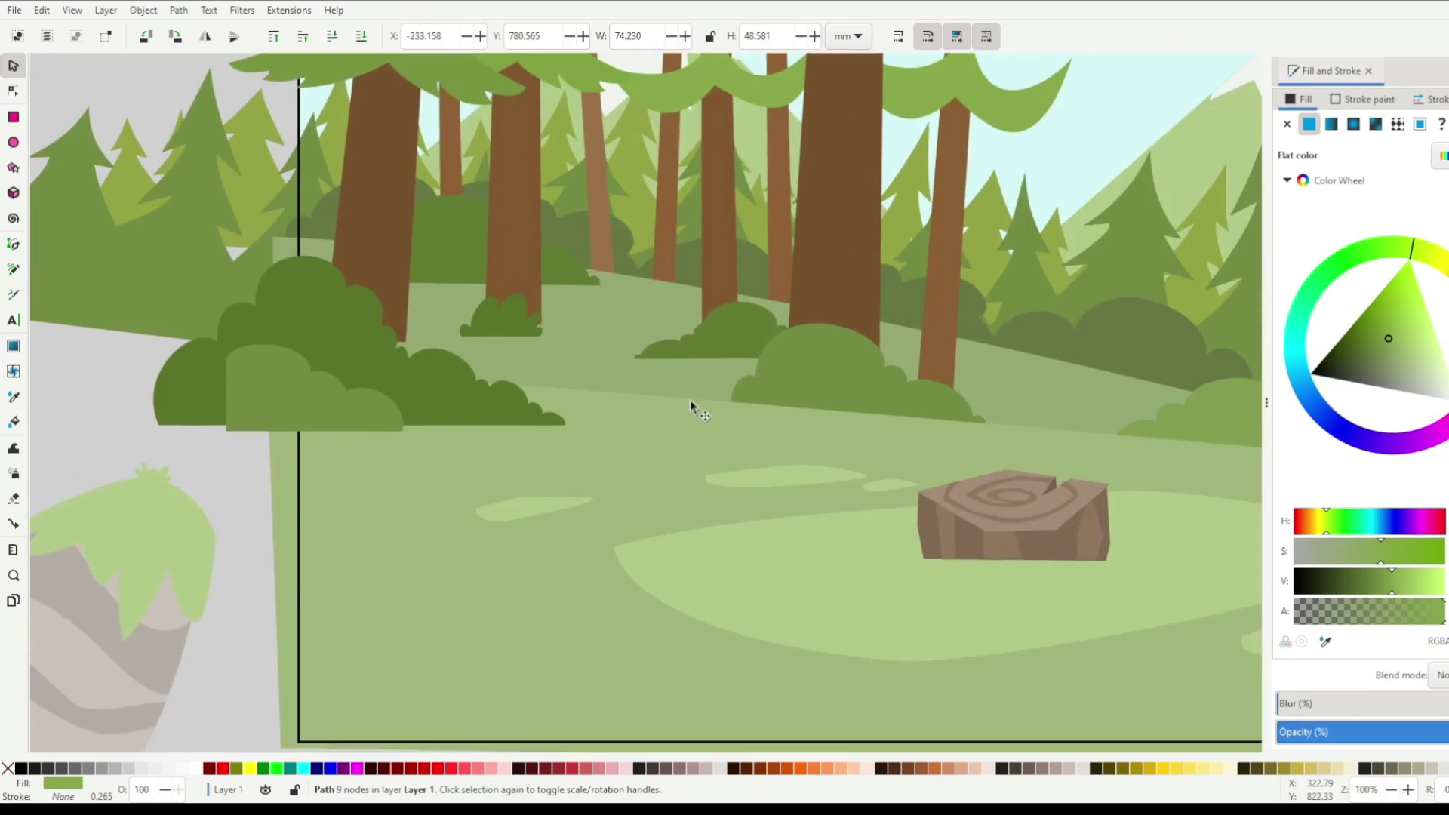
key(ctrl+v)
drag(449, 435, 658, 427)
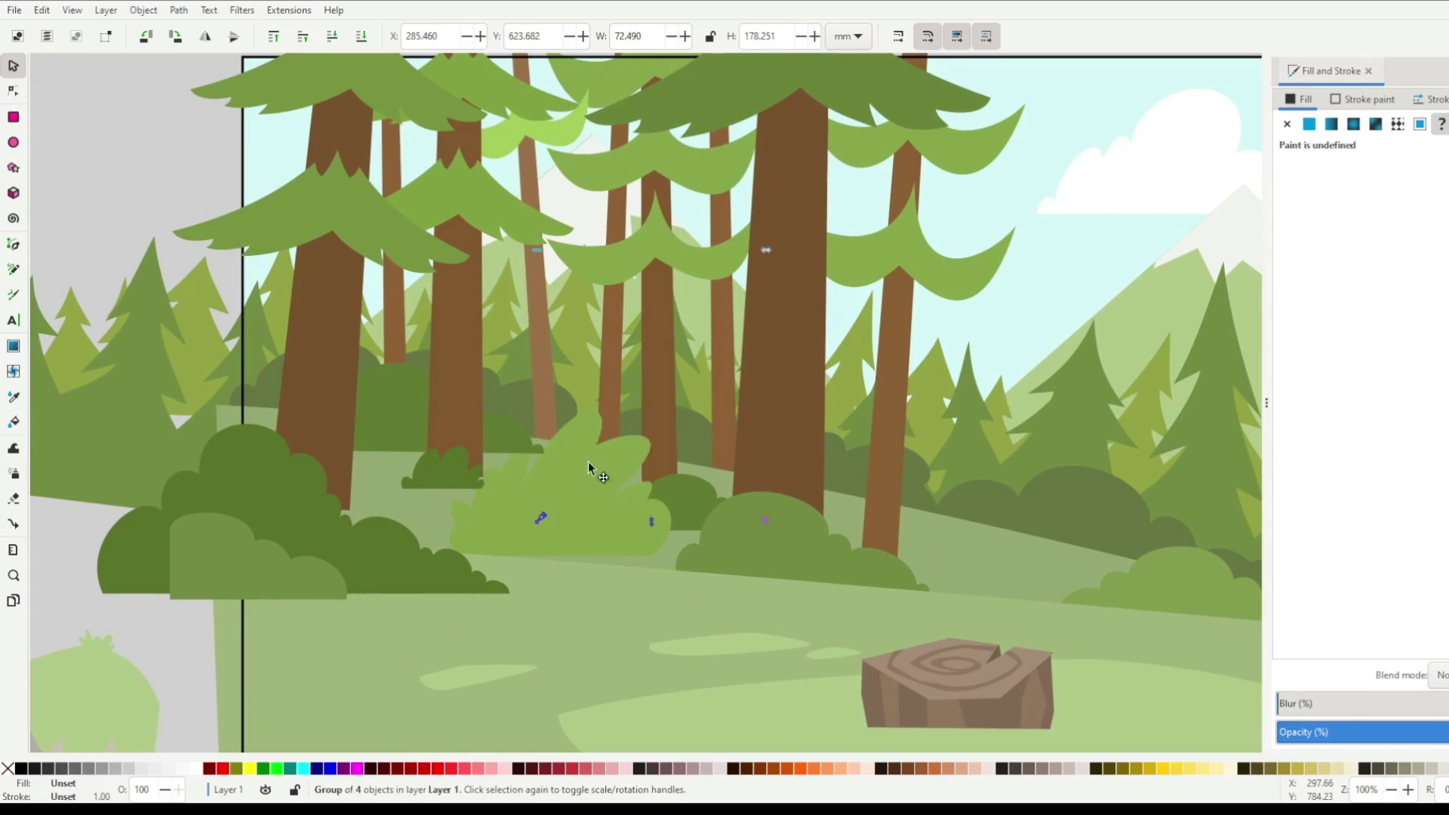
key(Escape)
ctrl+scroll(438, 632, down, 4)
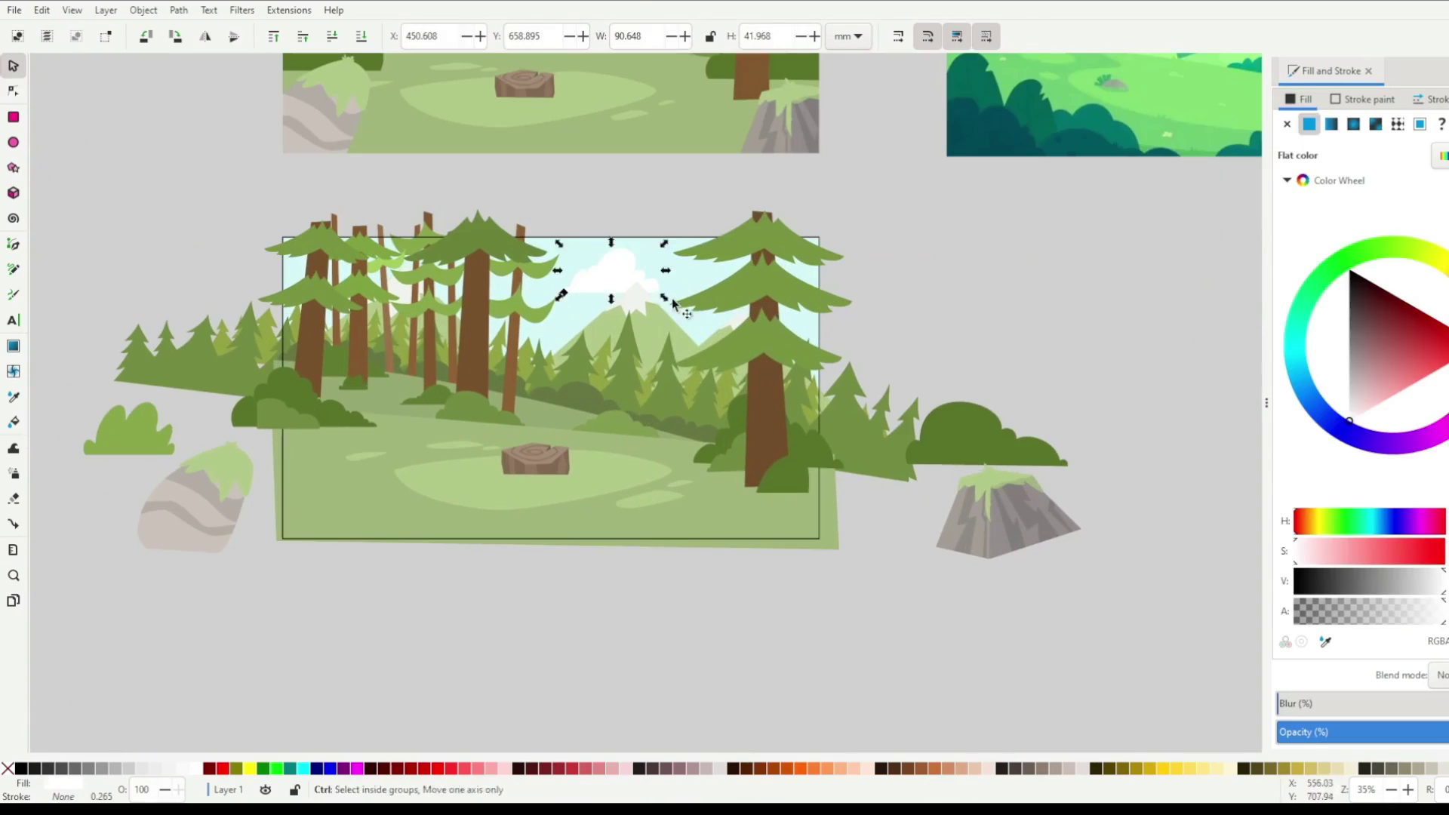
ctrl+scroll(635, 612, up, 2)
ctrl+scroll(672, 682, down, 2)
scroll(671, 675, down, 2)
Select the small conifer at the left and start editing its nodes.
click(332, 491)
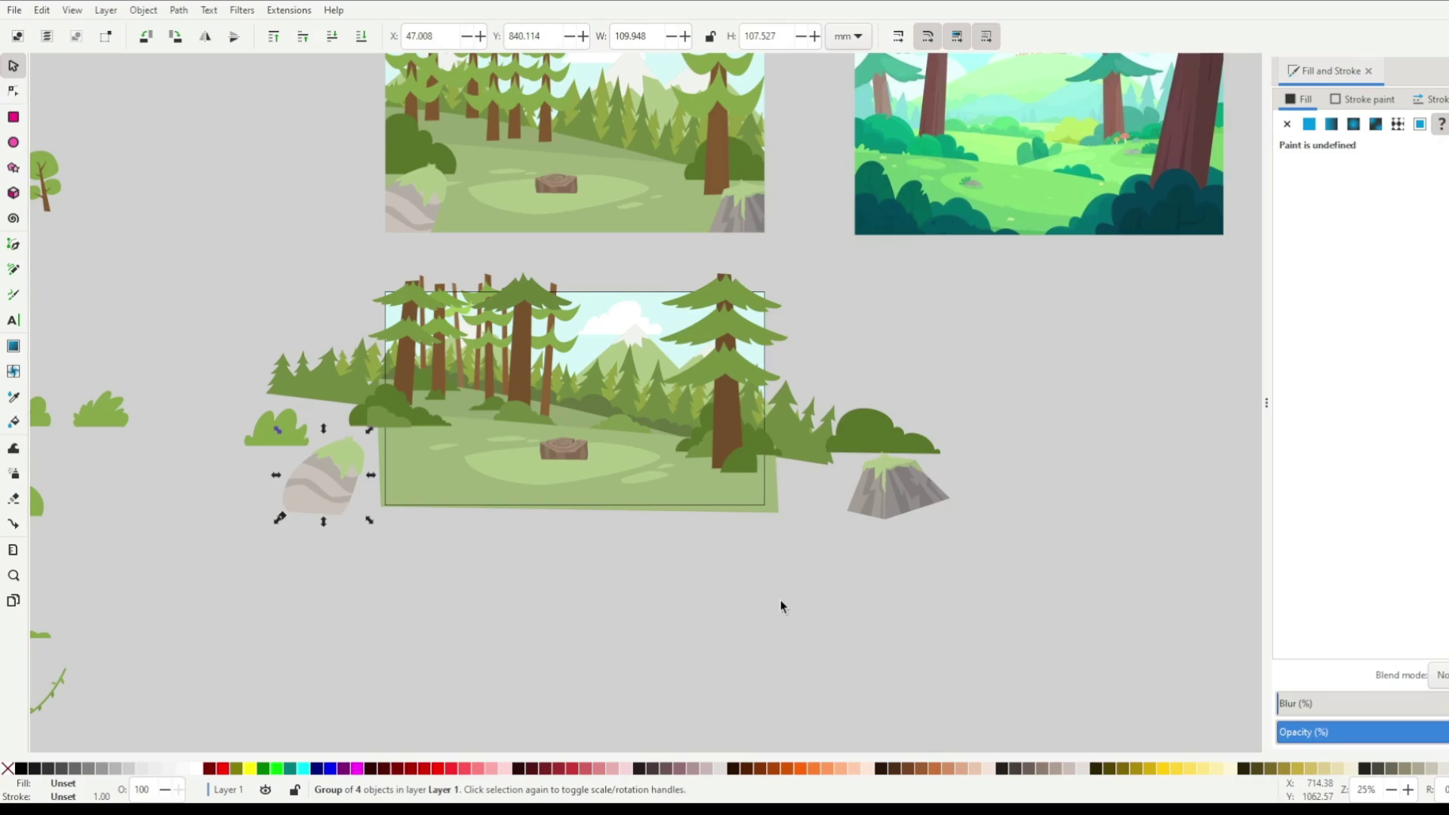
click(323, 384)
key(n)
ctrl+scroll(323, 384, up, 2)
click(392, 351)
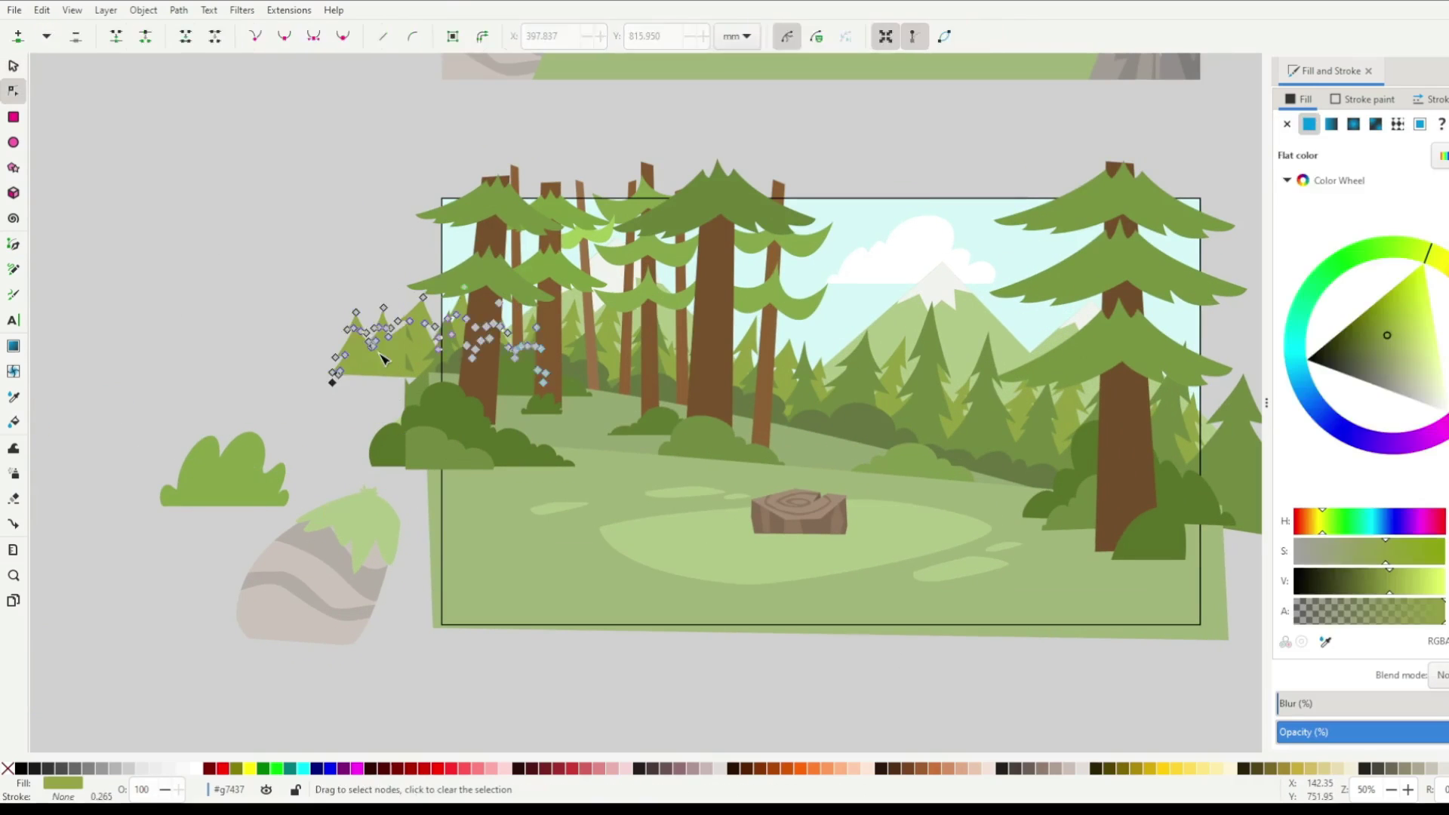
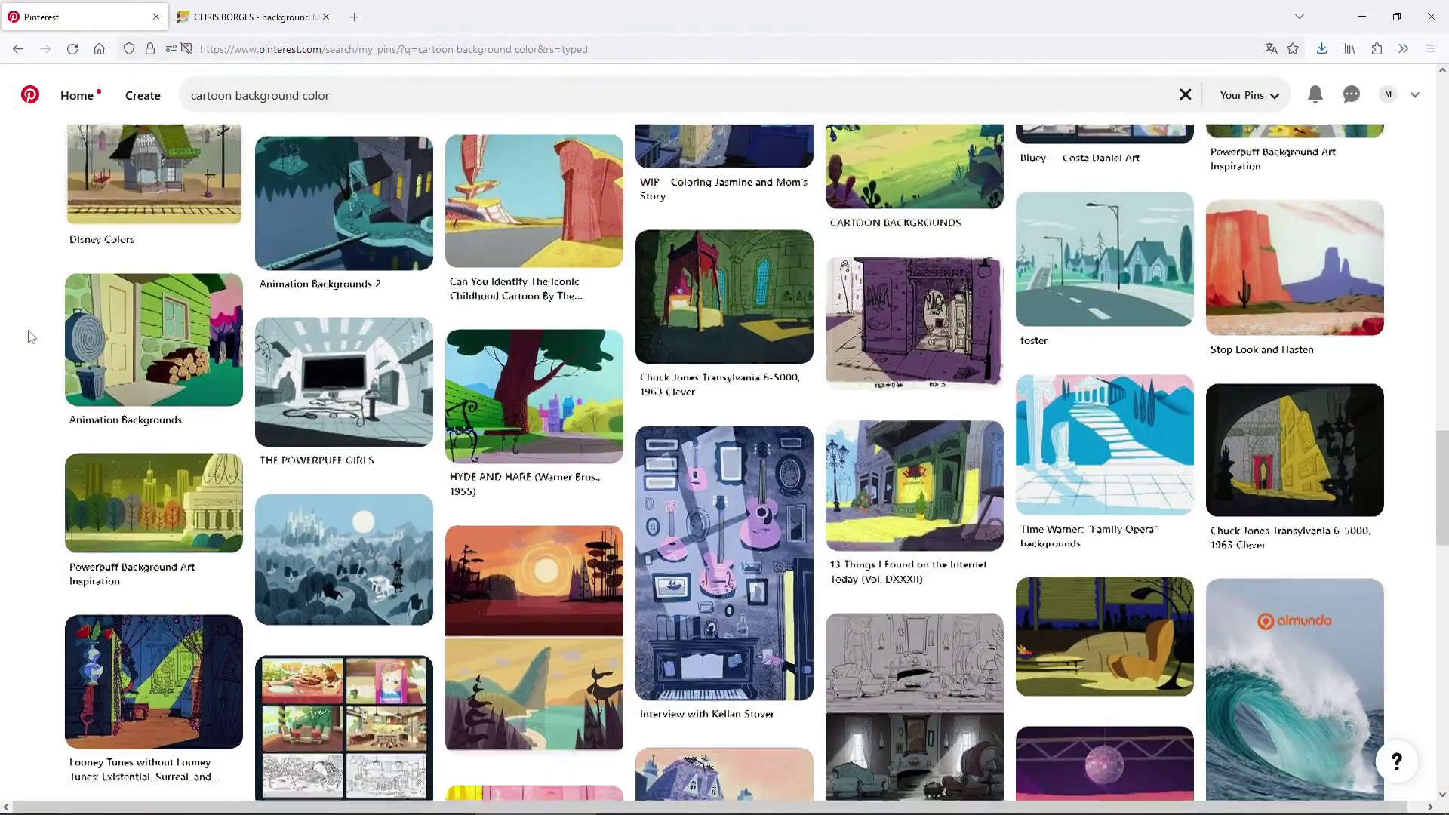
scroll(31, 337, down, 3)
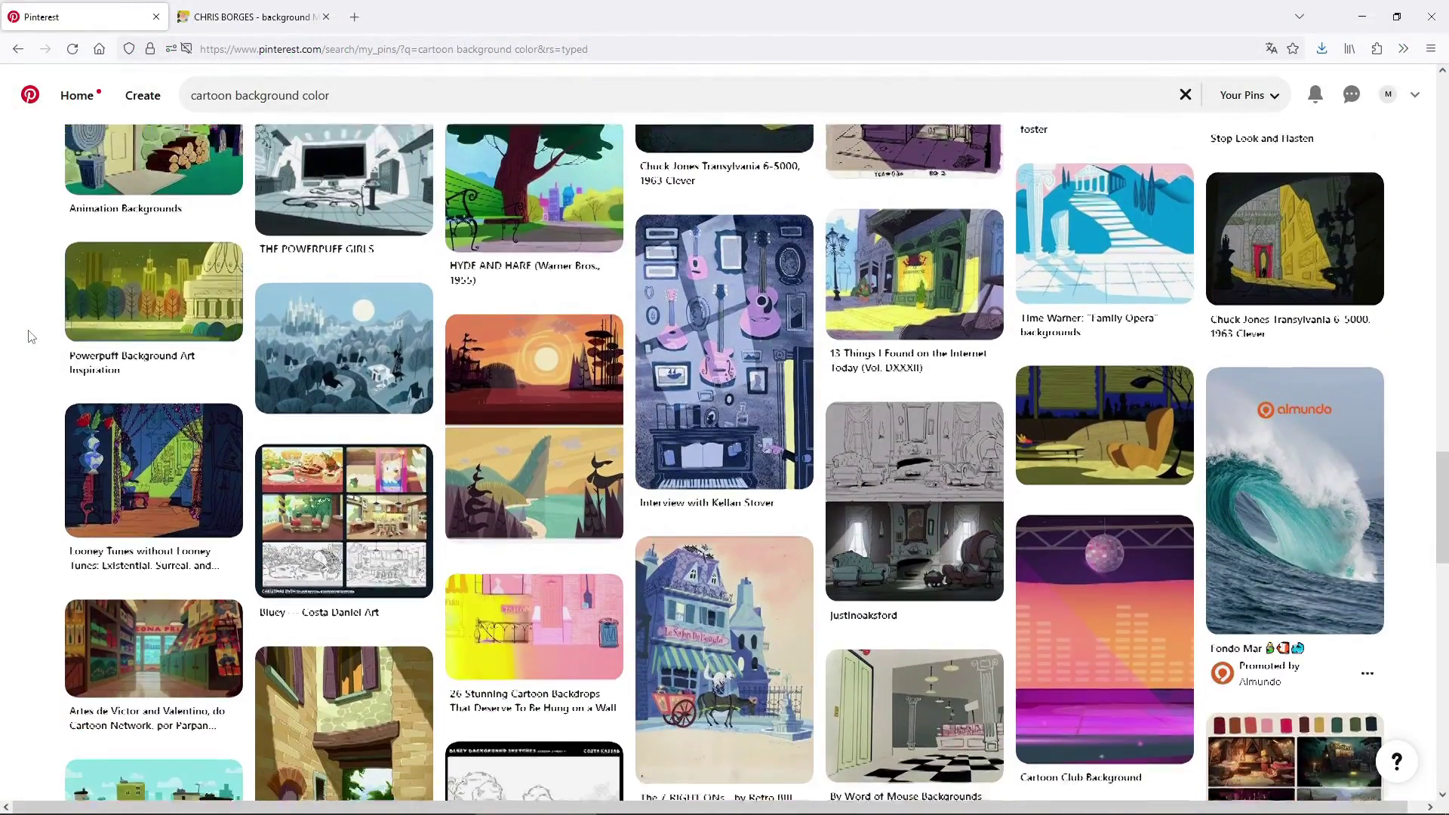
scroll(31, 336, down, 3)
scroll(31, 335, down, 3)
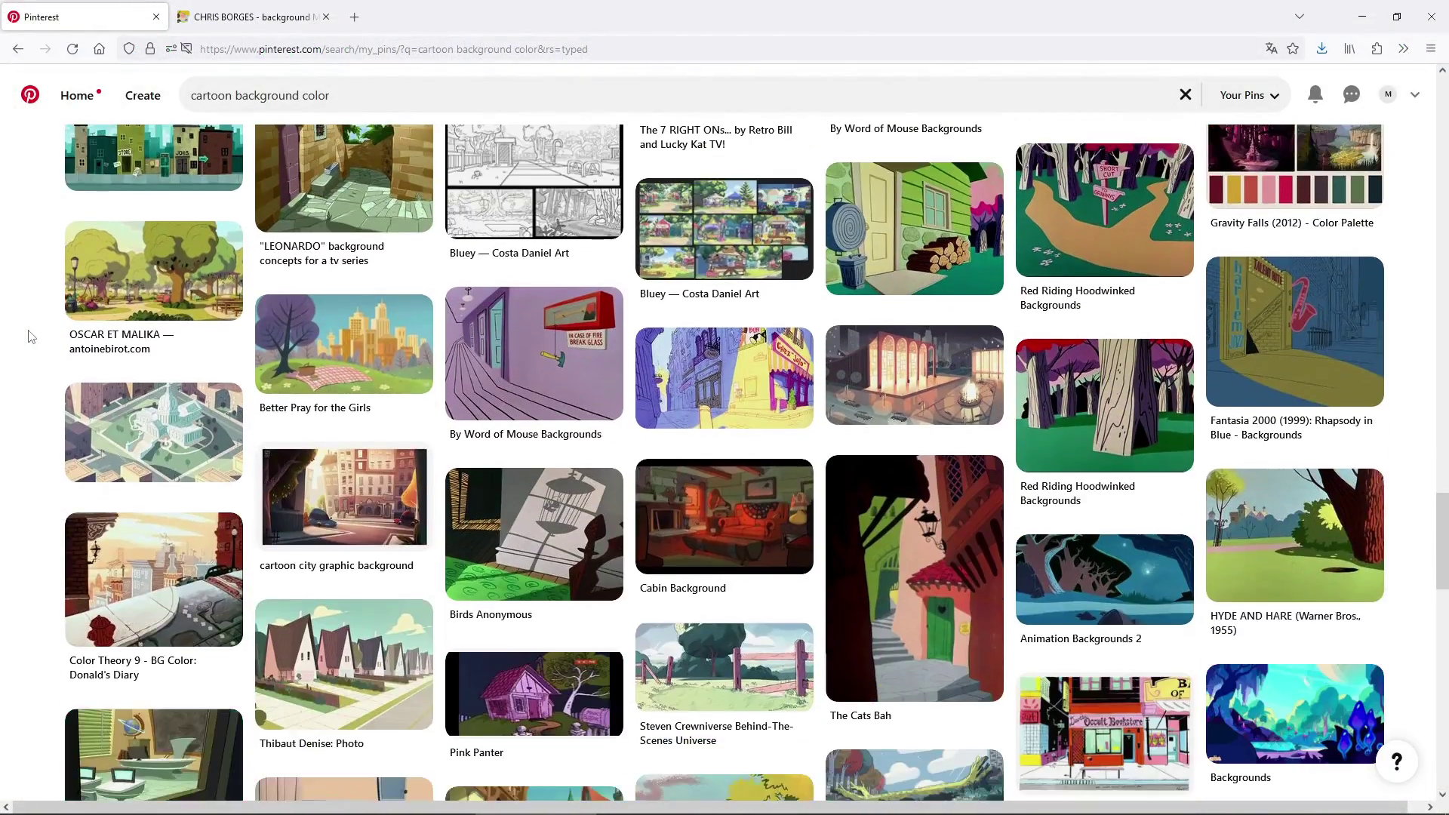
scroll(30, 336, down, 2)
scroll(31, 337, down, 2)
scroll(31, 336, down, 1)
scroll(30, 335, down, 3)
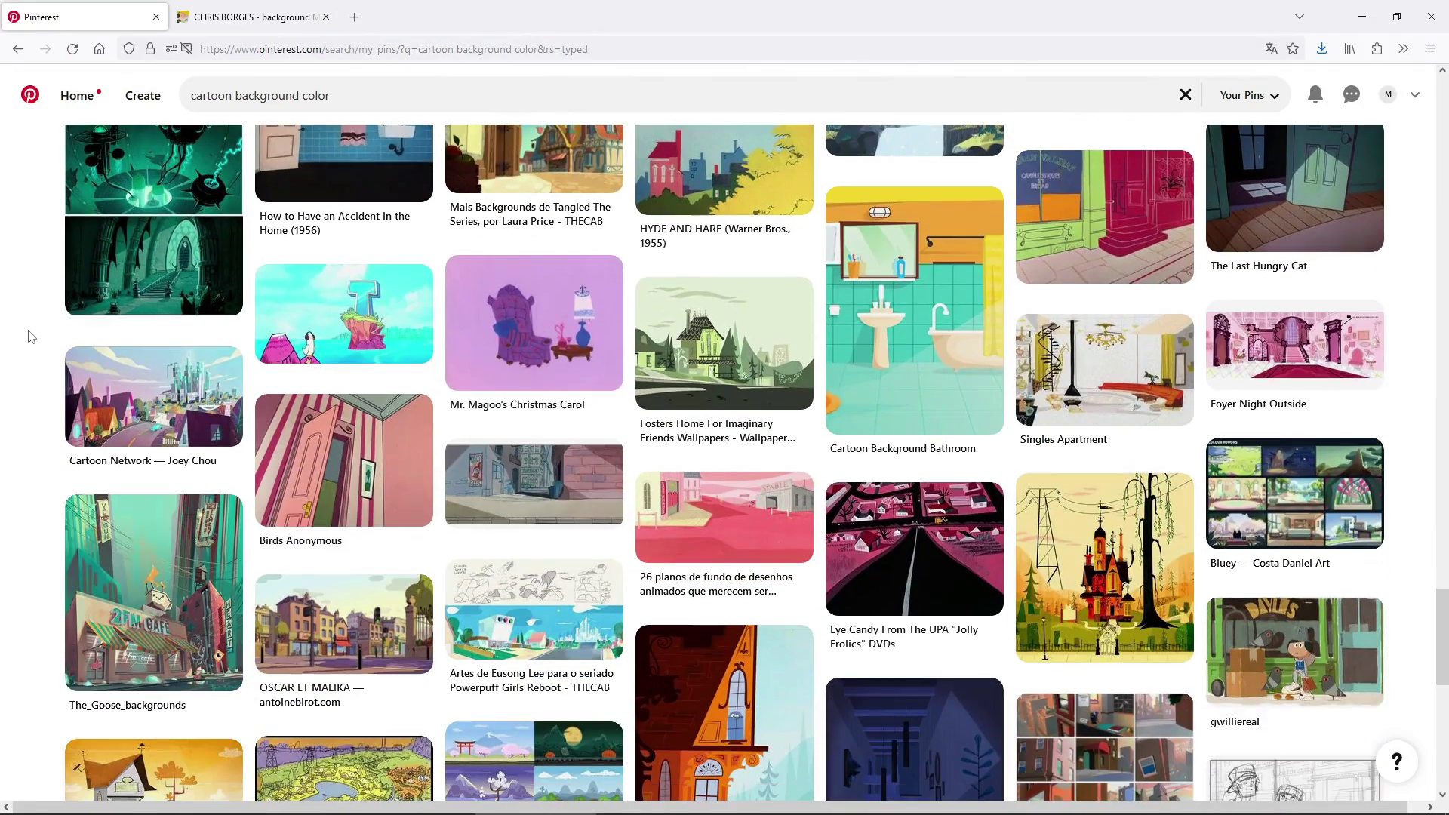
scroll(30, 336, down, 4)
scroll(30, 336, down, 1)
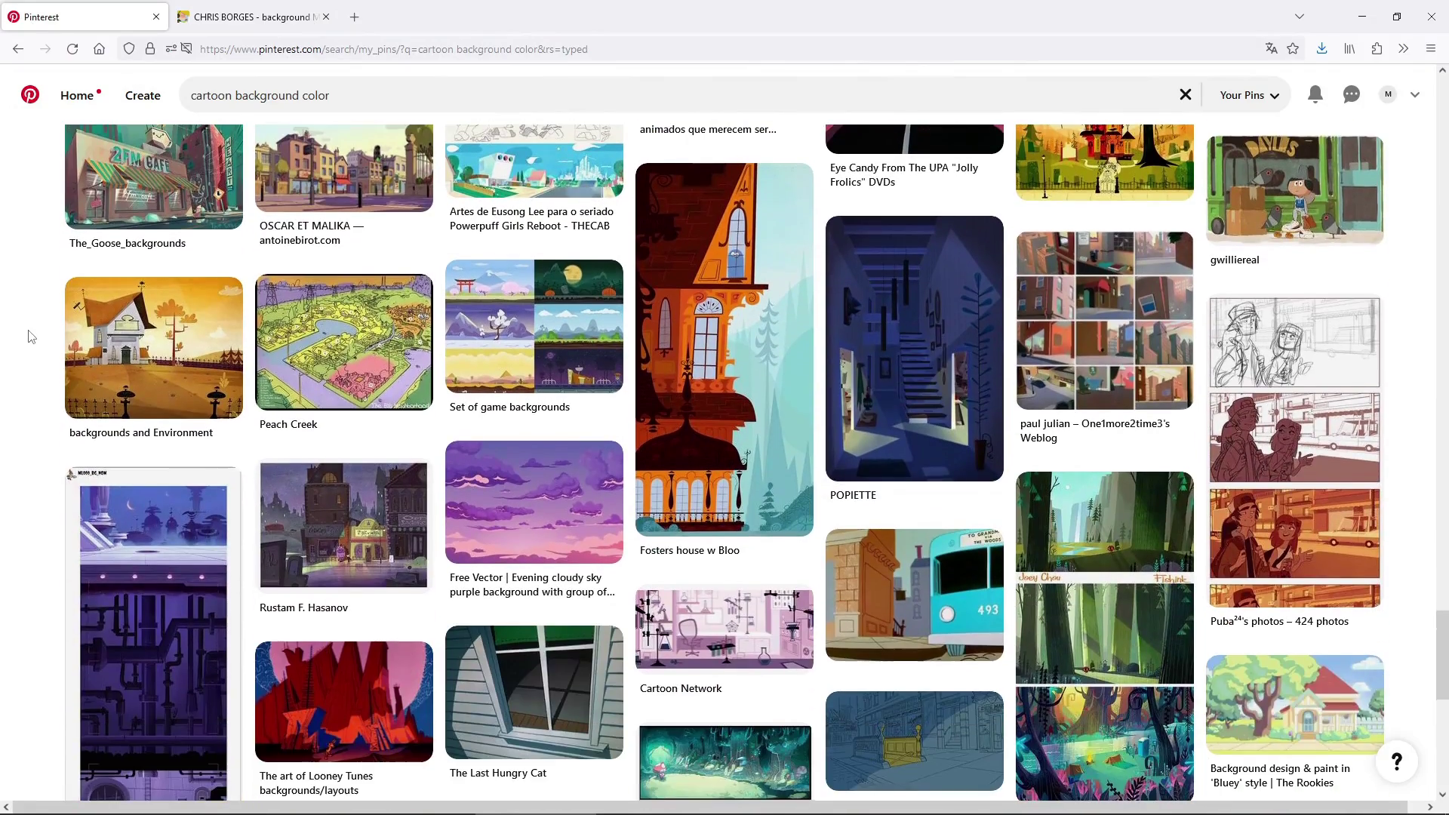
mouse_move(153, 634)
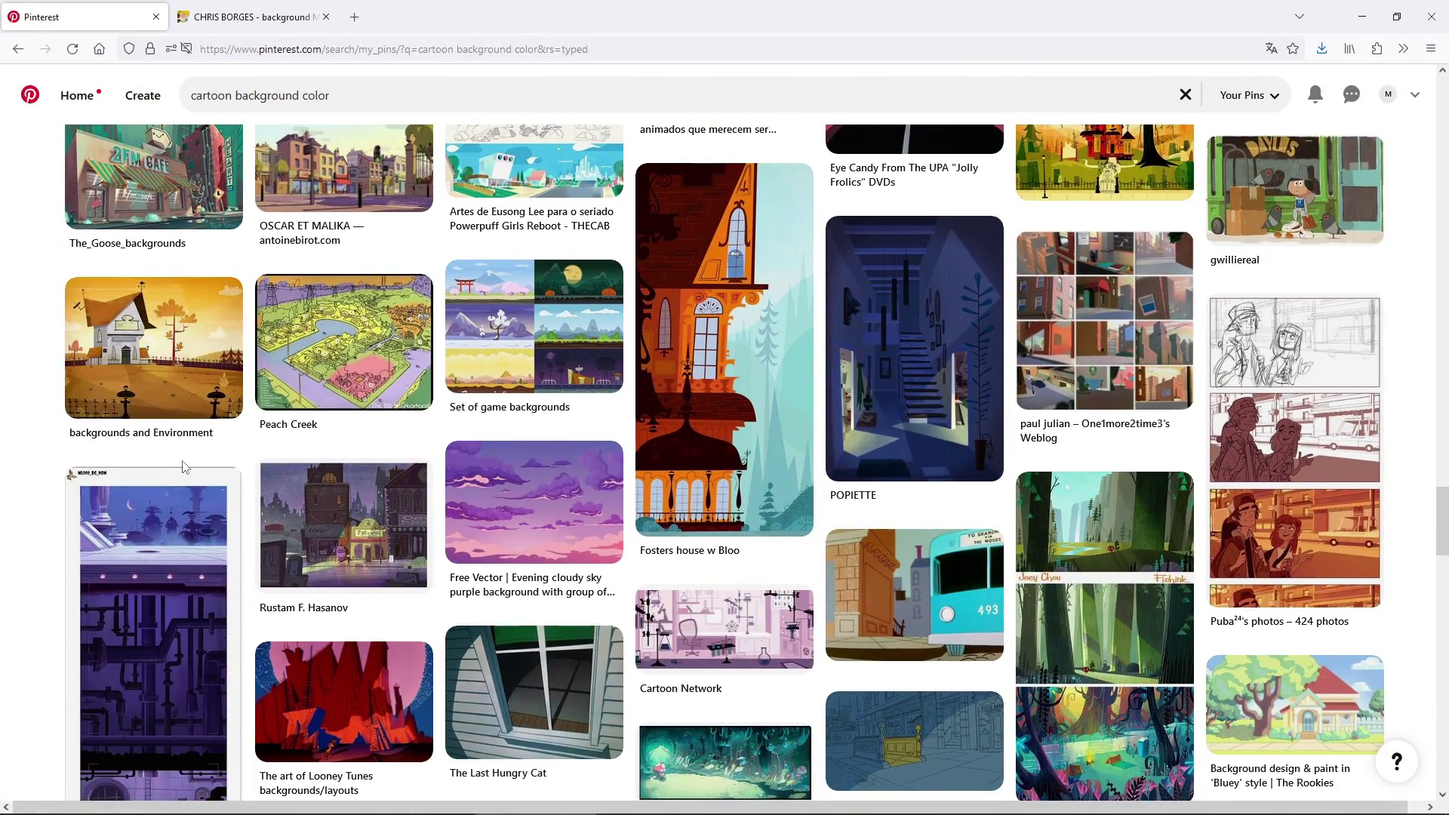
Bring up the Chris Borges hillside village background tab.
click(255, 16)
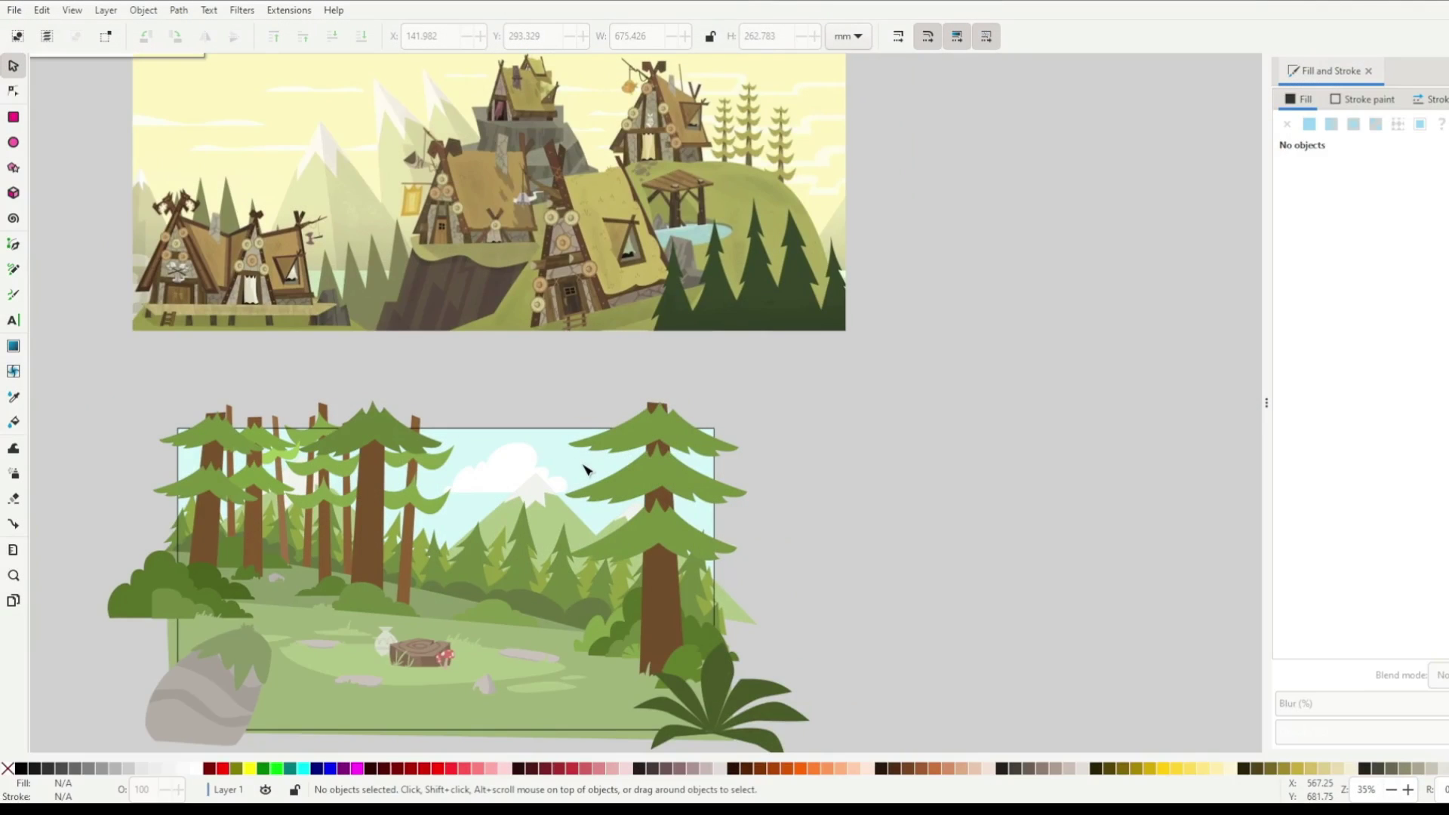
Fill the forest sky with the village sky's sampled pale yellow and shift the meadow to olive.
double_click(586, 467)
key(d)
click(231, 102)
key(d)
key(d)
scroll(501, 234, up, 3)
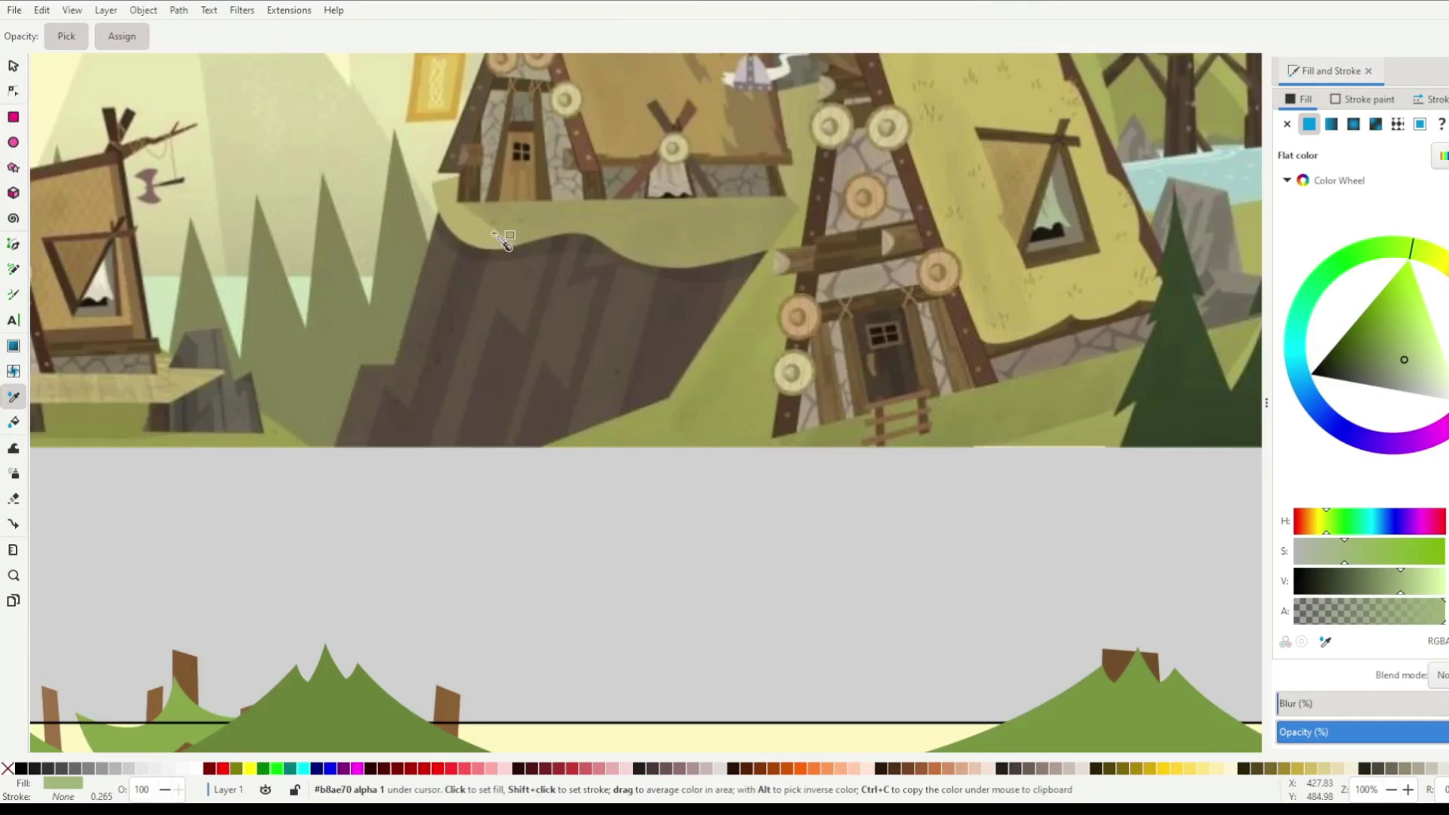
scroll(586, 279, down, 2)
scroll(597, 170, up, 1)
scroll(566, 226, down, 2)
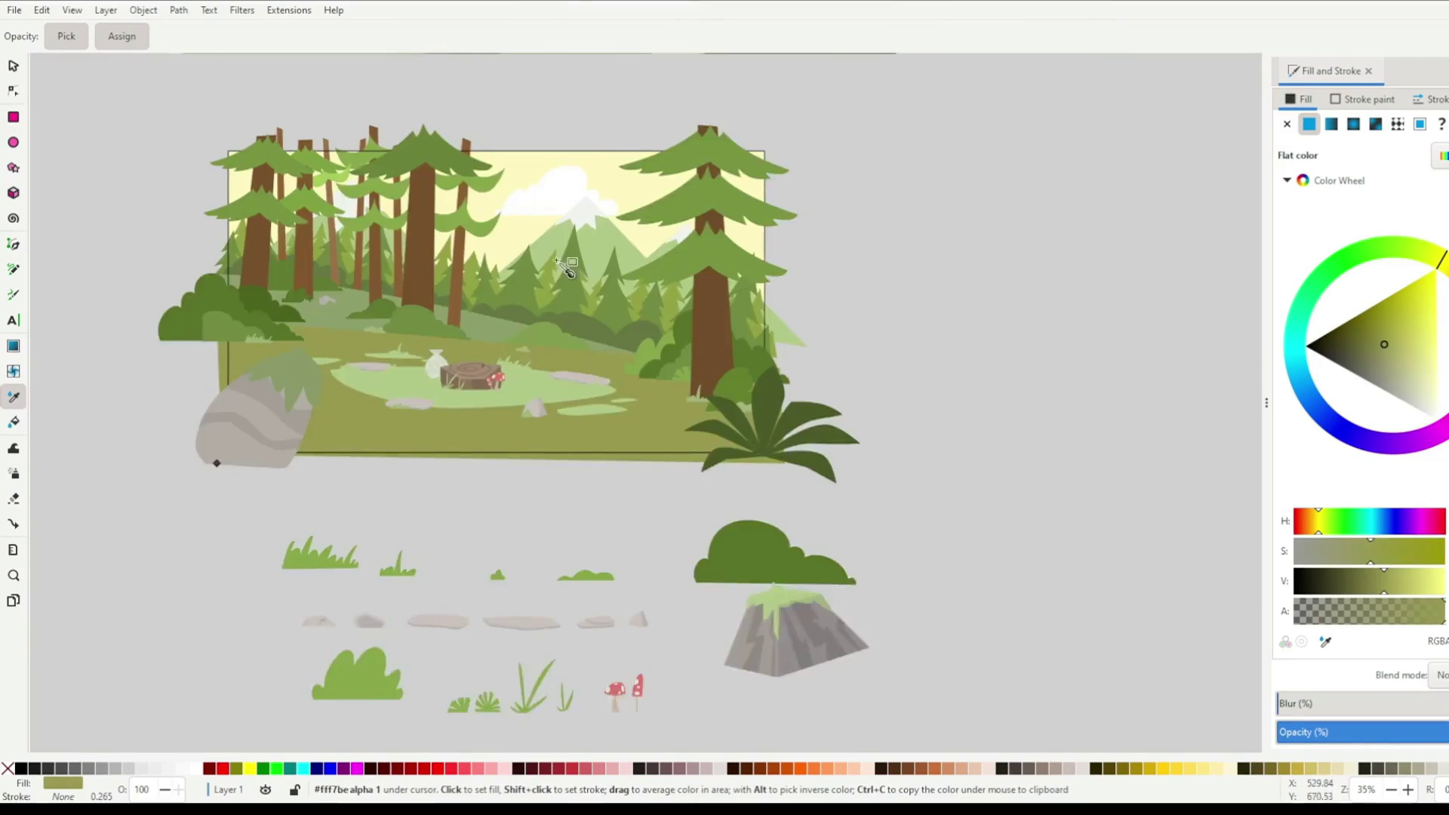
scroll(431, 169, up, 1)
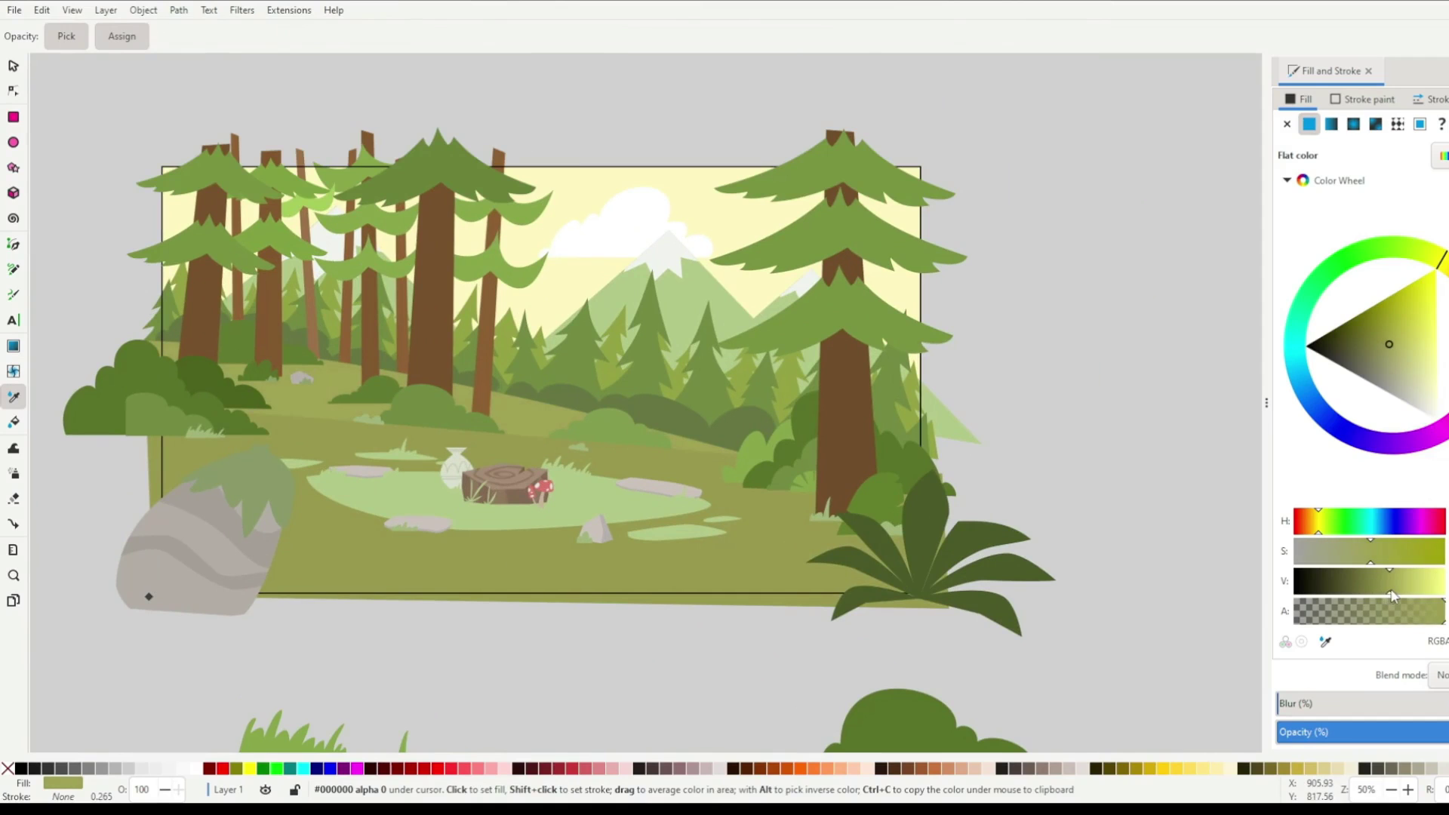
drag(1389, 597, 1396, 591)
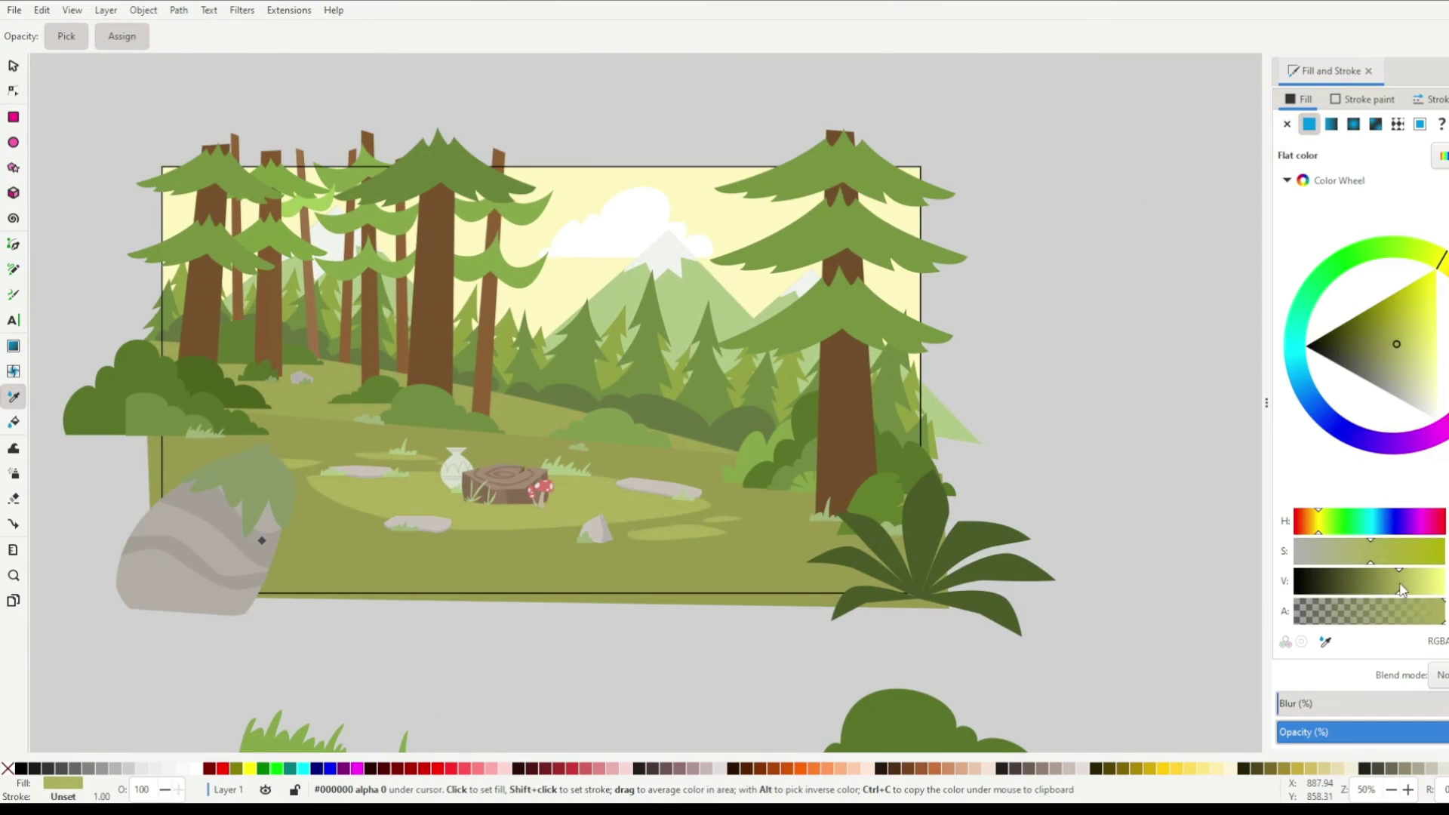
scroll(544, 404, up, 1)
scroll(544, 404, down, 1)
key(s)
click(488, 513)
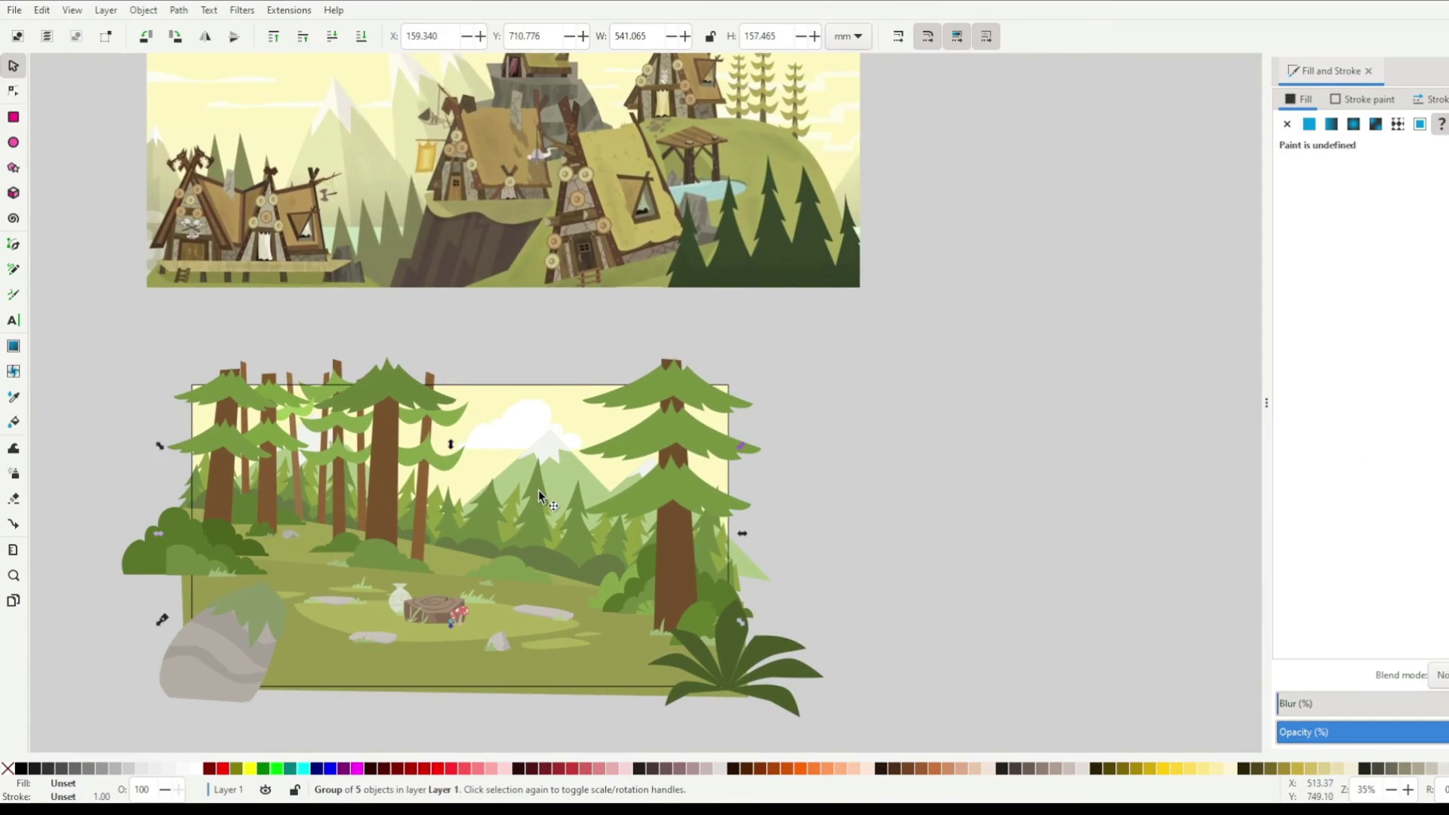
scroll(538, 490, up, 1)
scroll(538, 490, up, 1)
scroll(538, 490, down, 1)
scroll(599, 400, up, 1)
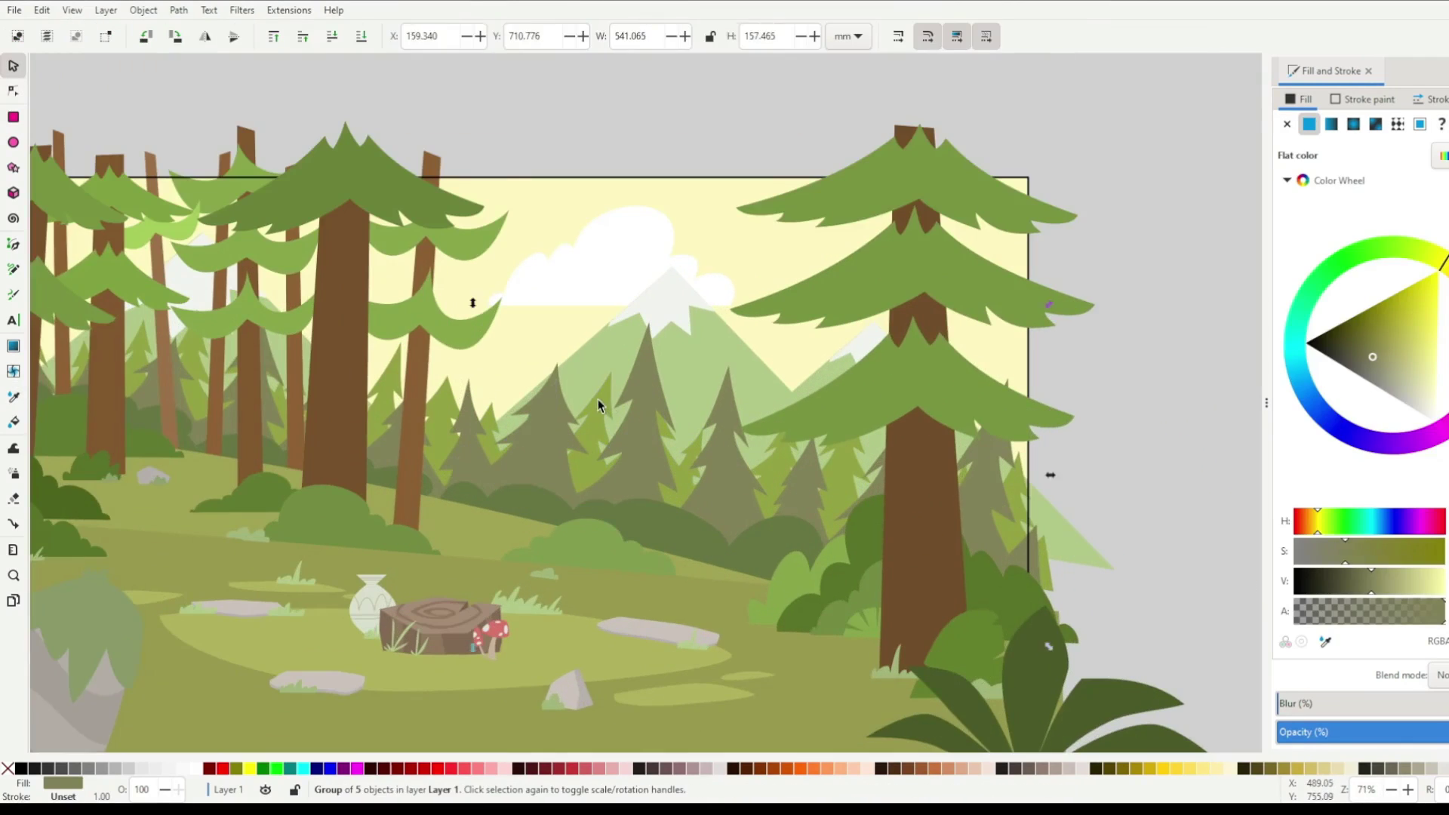
scroll(599, 399, down, 1)
key(d)
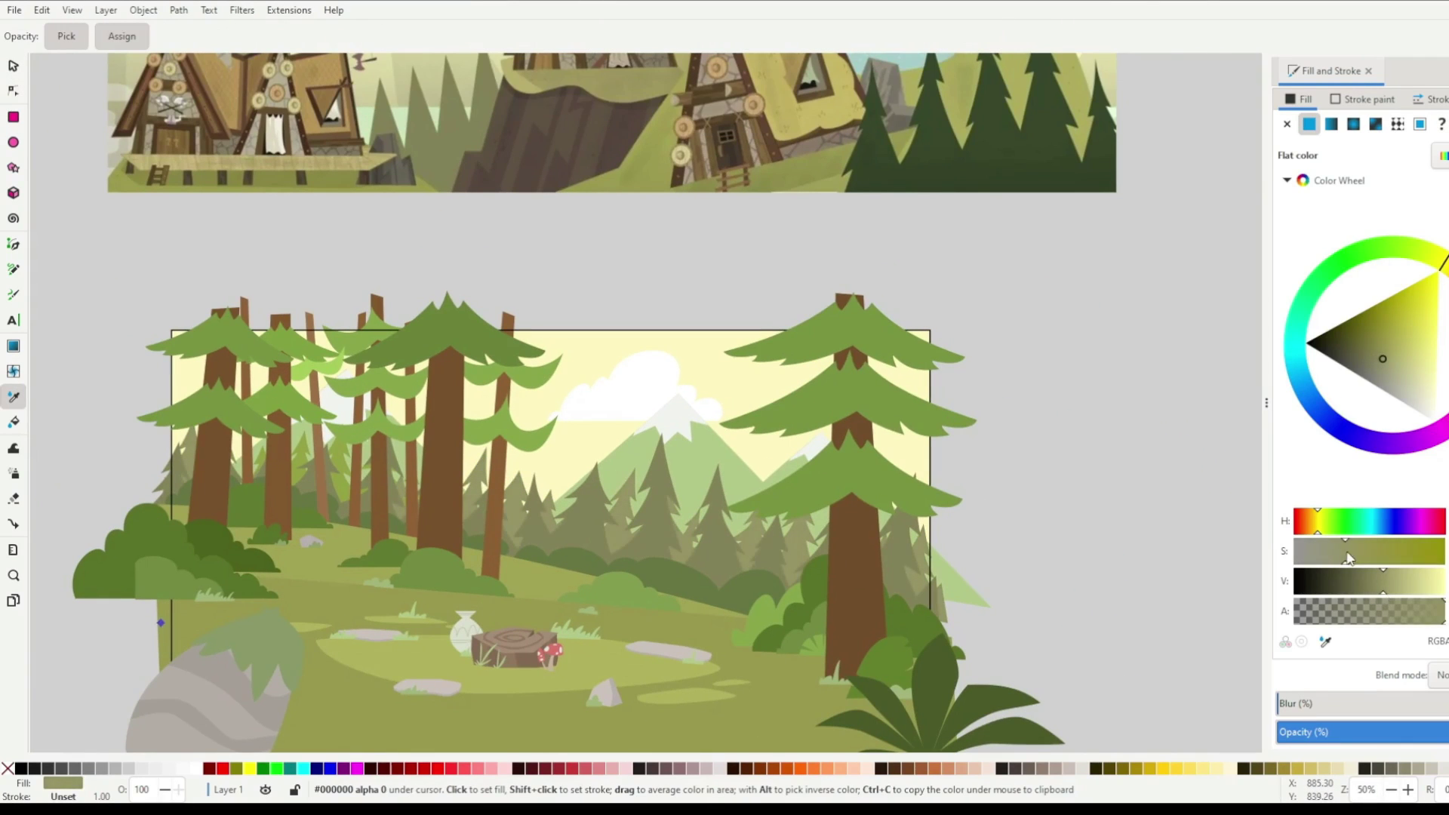
scroll(711, 479, down, 2)
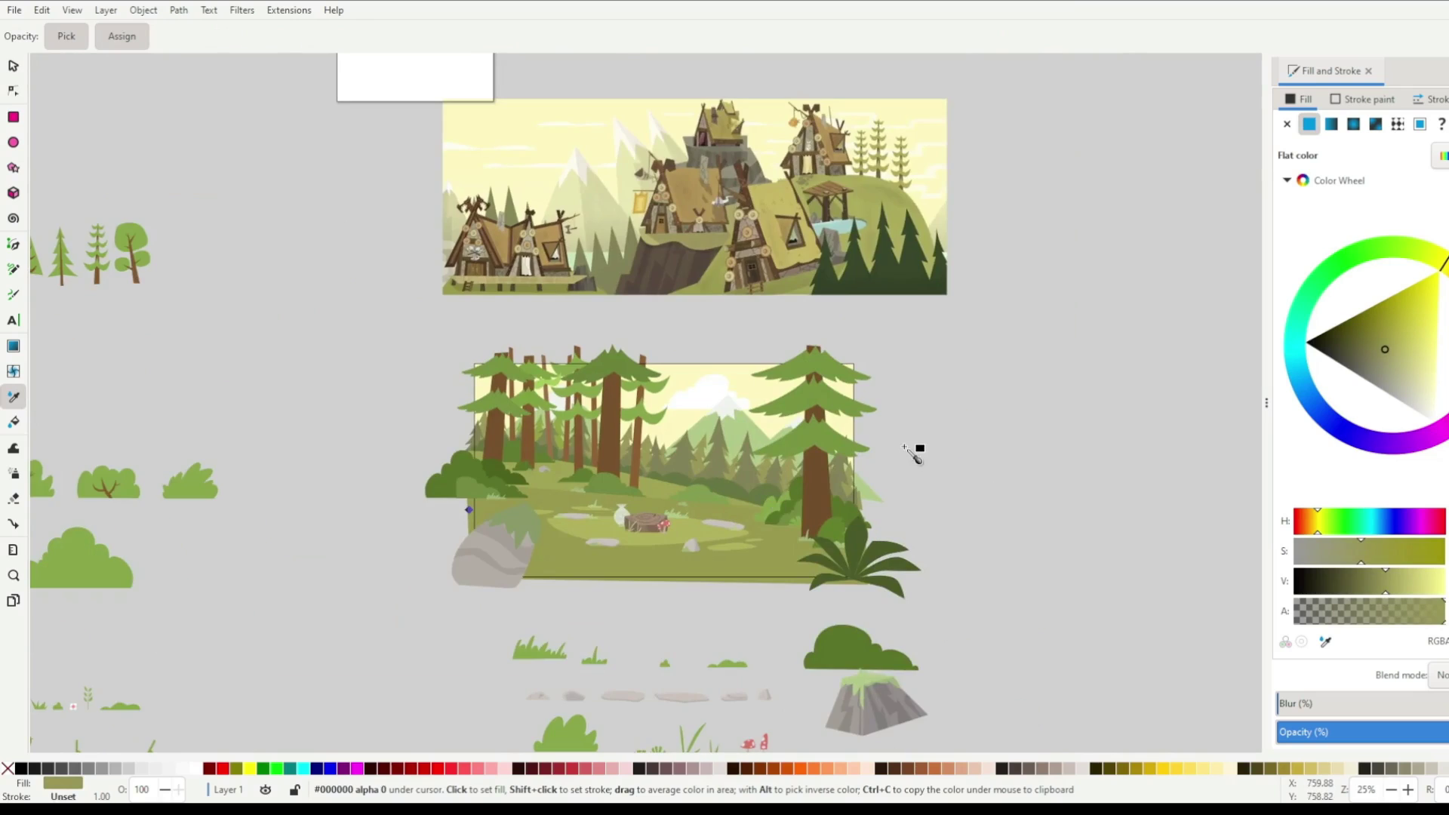
scroll(914, 453, up, 2)
scroll(915, 453, down, 1)
click(854, 519)
scroll(854, 519, down, 1)
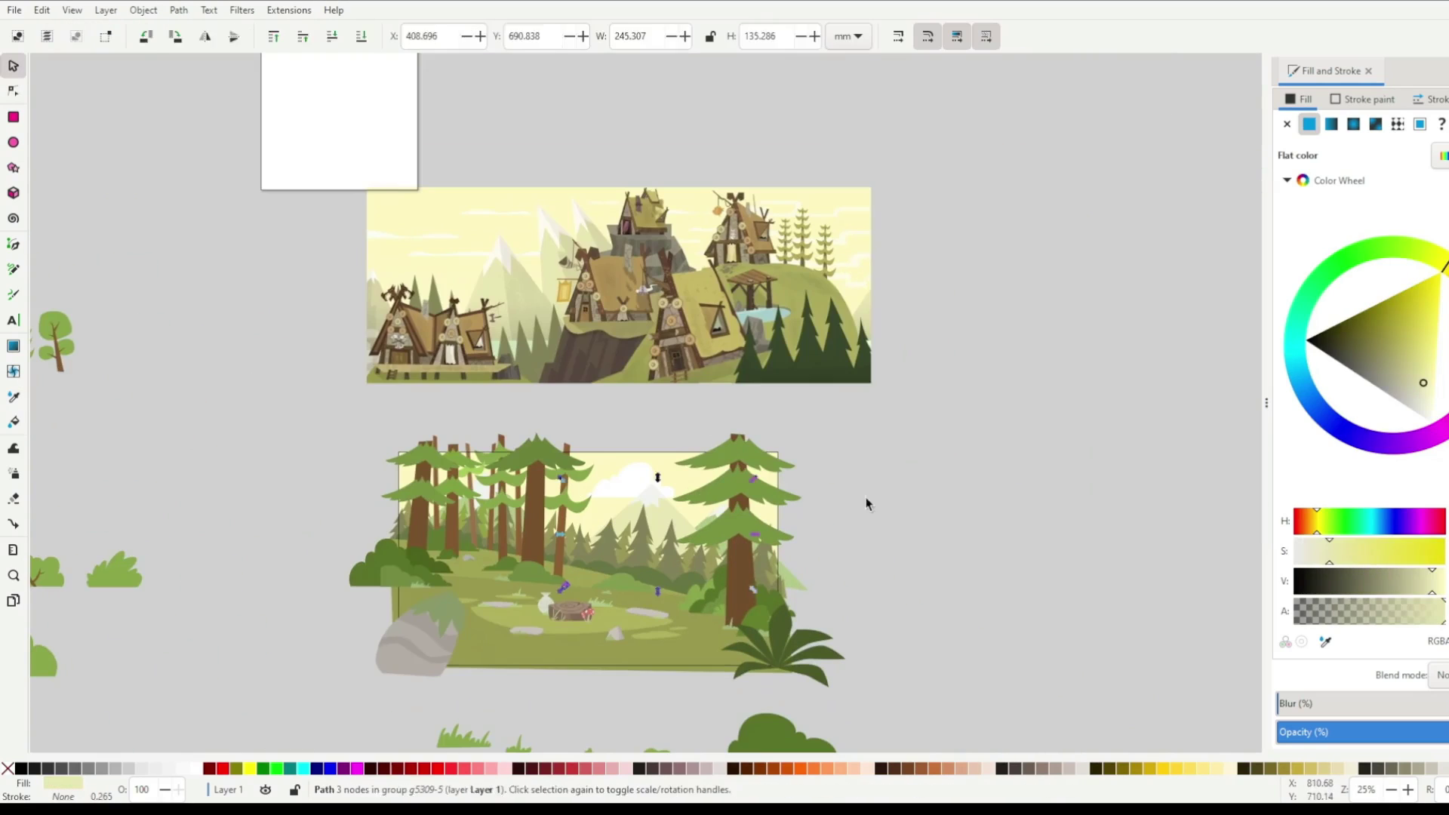
click(853, 519)
scroll(467, 553, up, 1)
scroll(603, 511, up, 2)
click(582, 482)
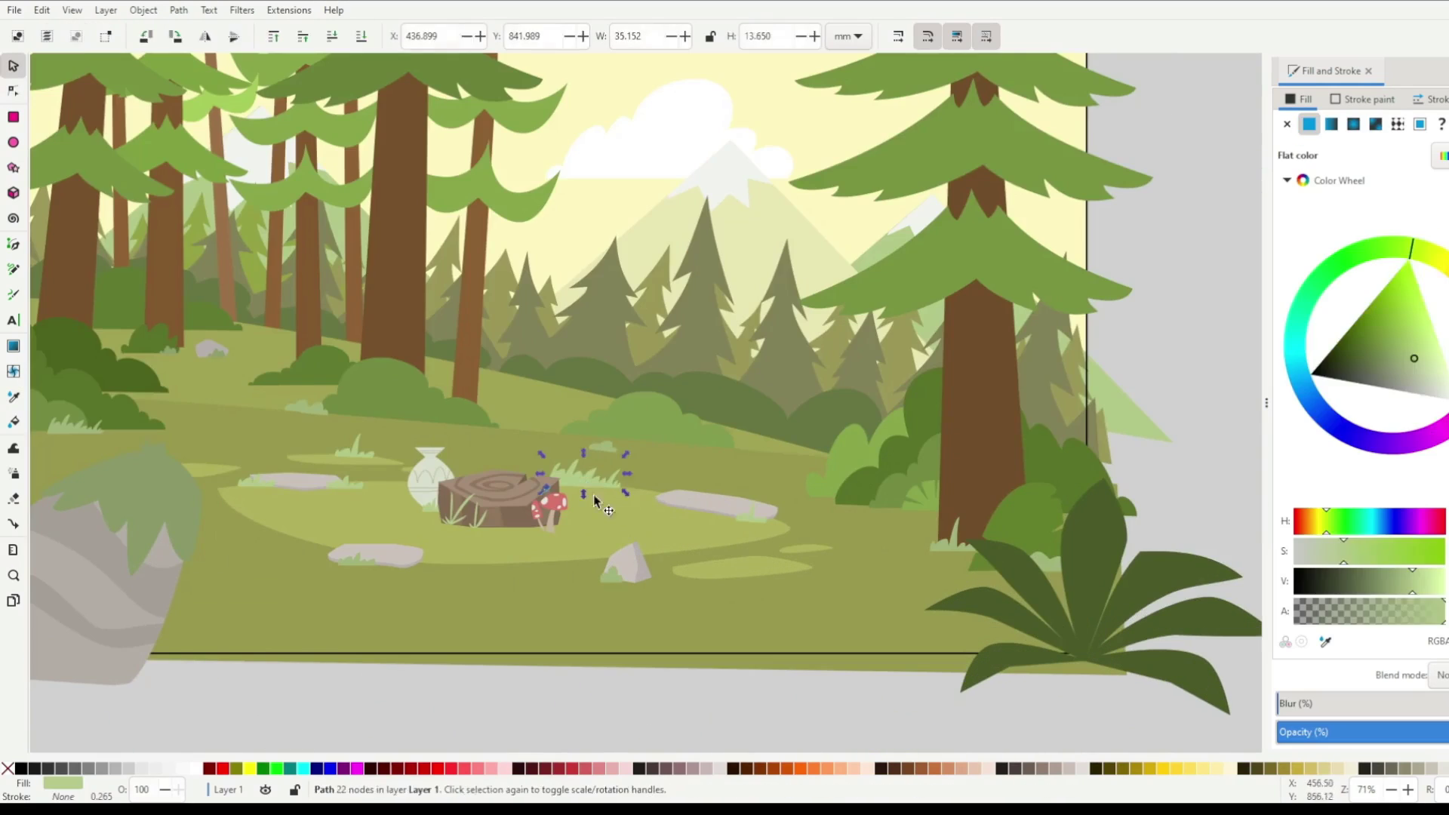
key(n)
scroll(453, 515, up, 2)
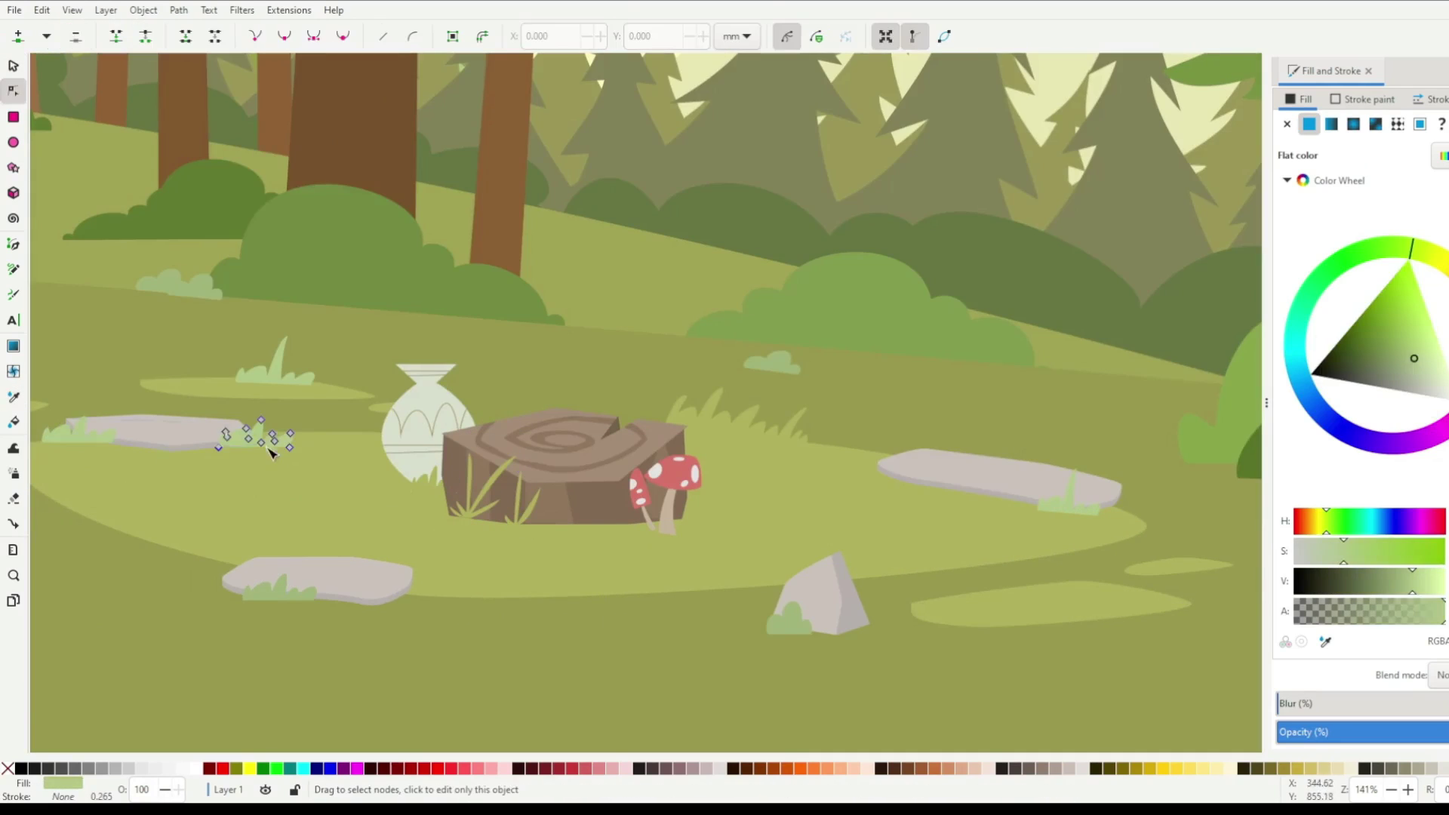
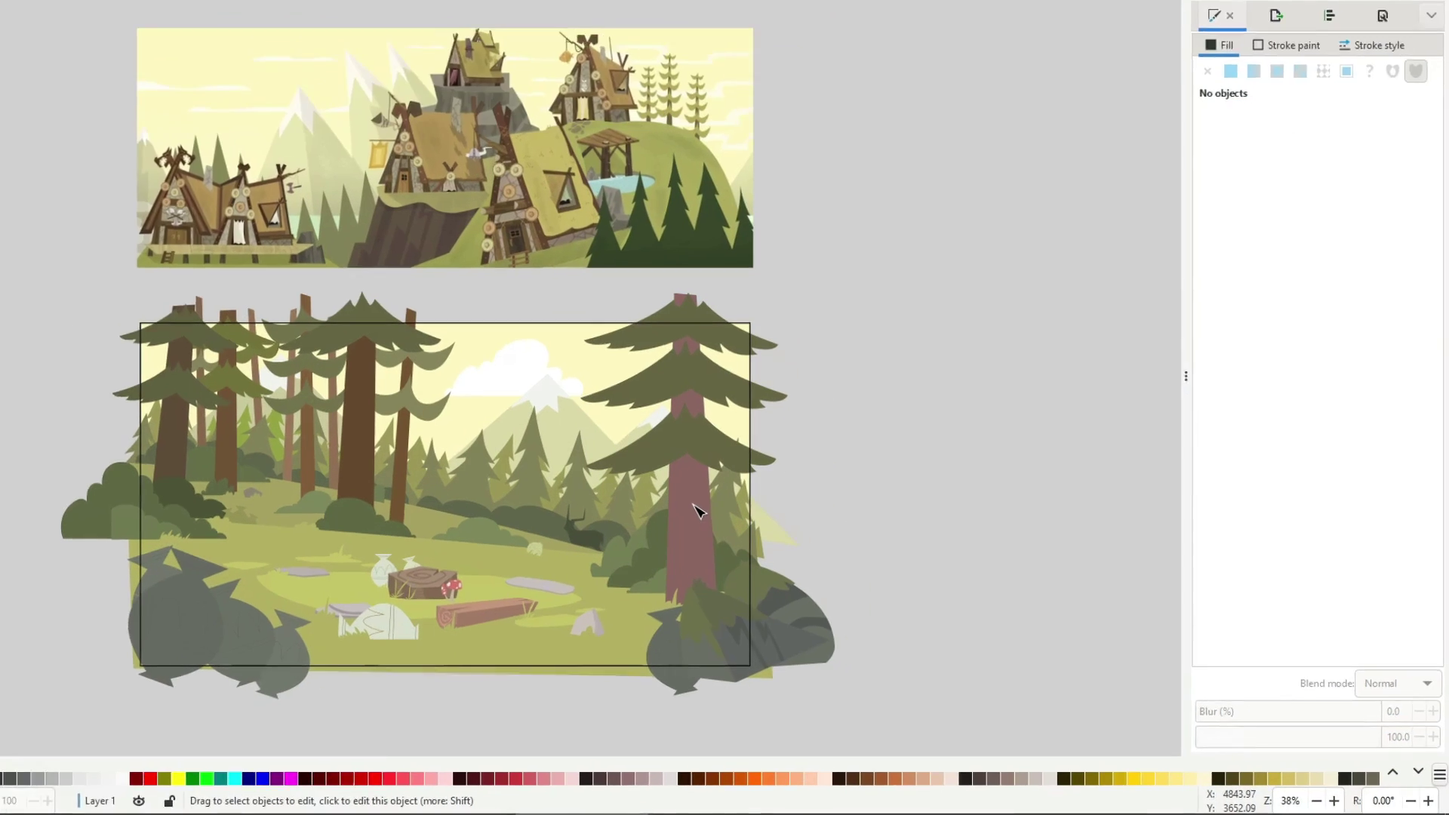
Turn the right pine's dusty pink trunk dark brown with the Hue, Saturation and Lightness sliders.
click(759, 532)
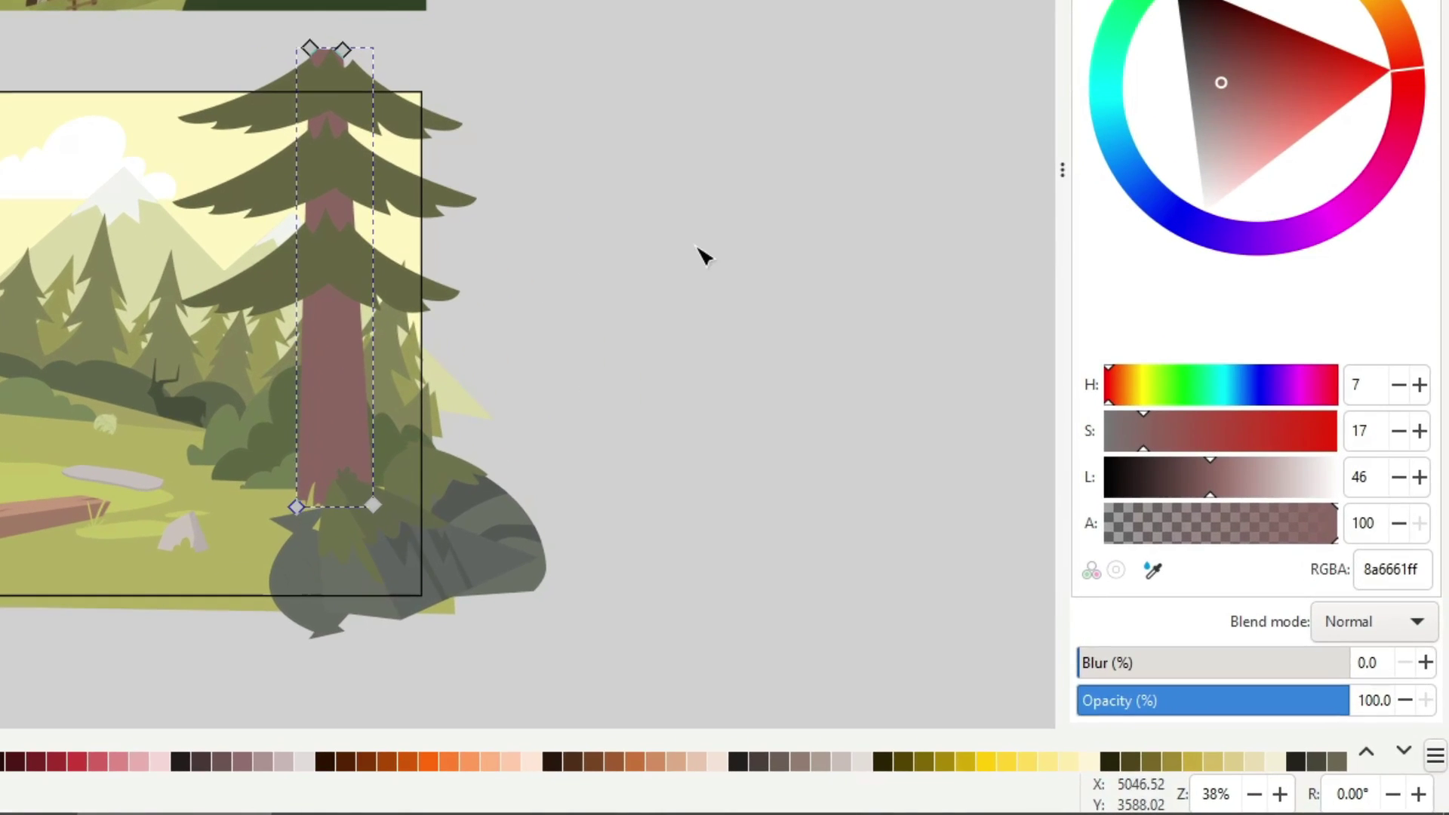
mouse_move(1185, 495)
mouse_down()
mouse_move(1159, 443)
mouse_move(1203, 489)
mouse_move(1175, 499)
mouse_up()
click(1166, 446)
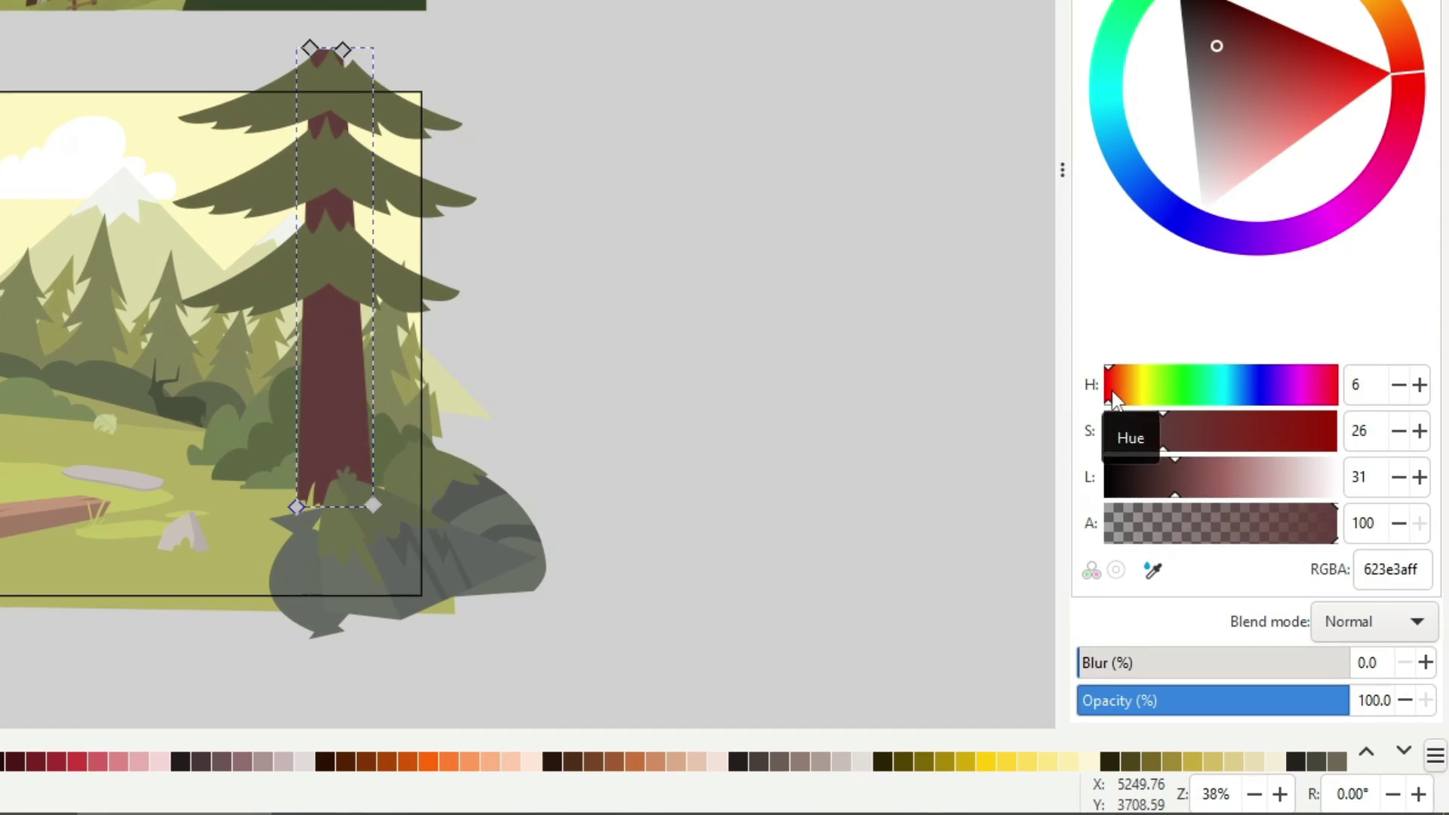
drag(1107, 396, 1125, 396)
click(1188, 494)
drag(1190, 495, 1162, 490)
click(1177, 451)
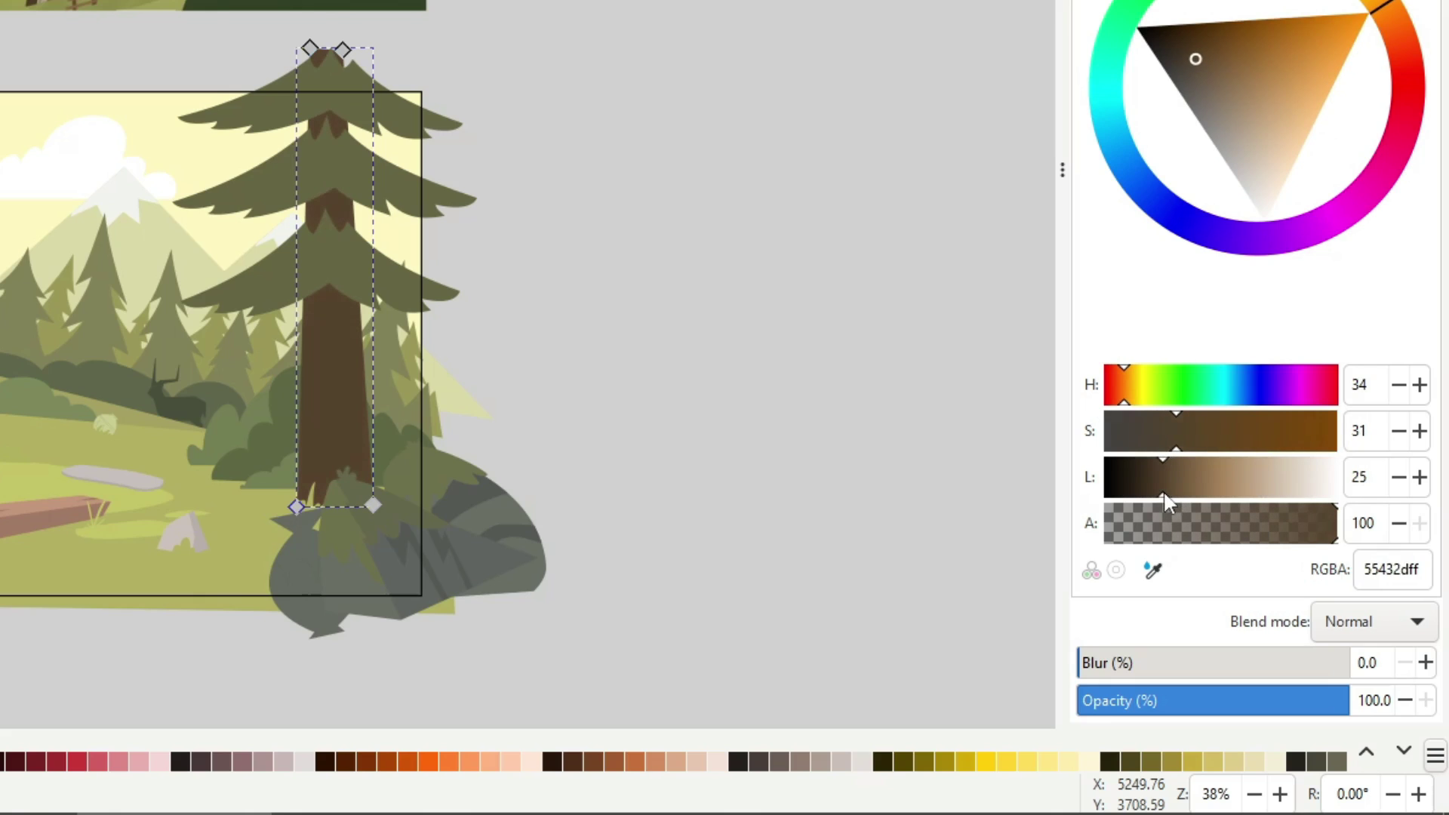
click(1170, 441)
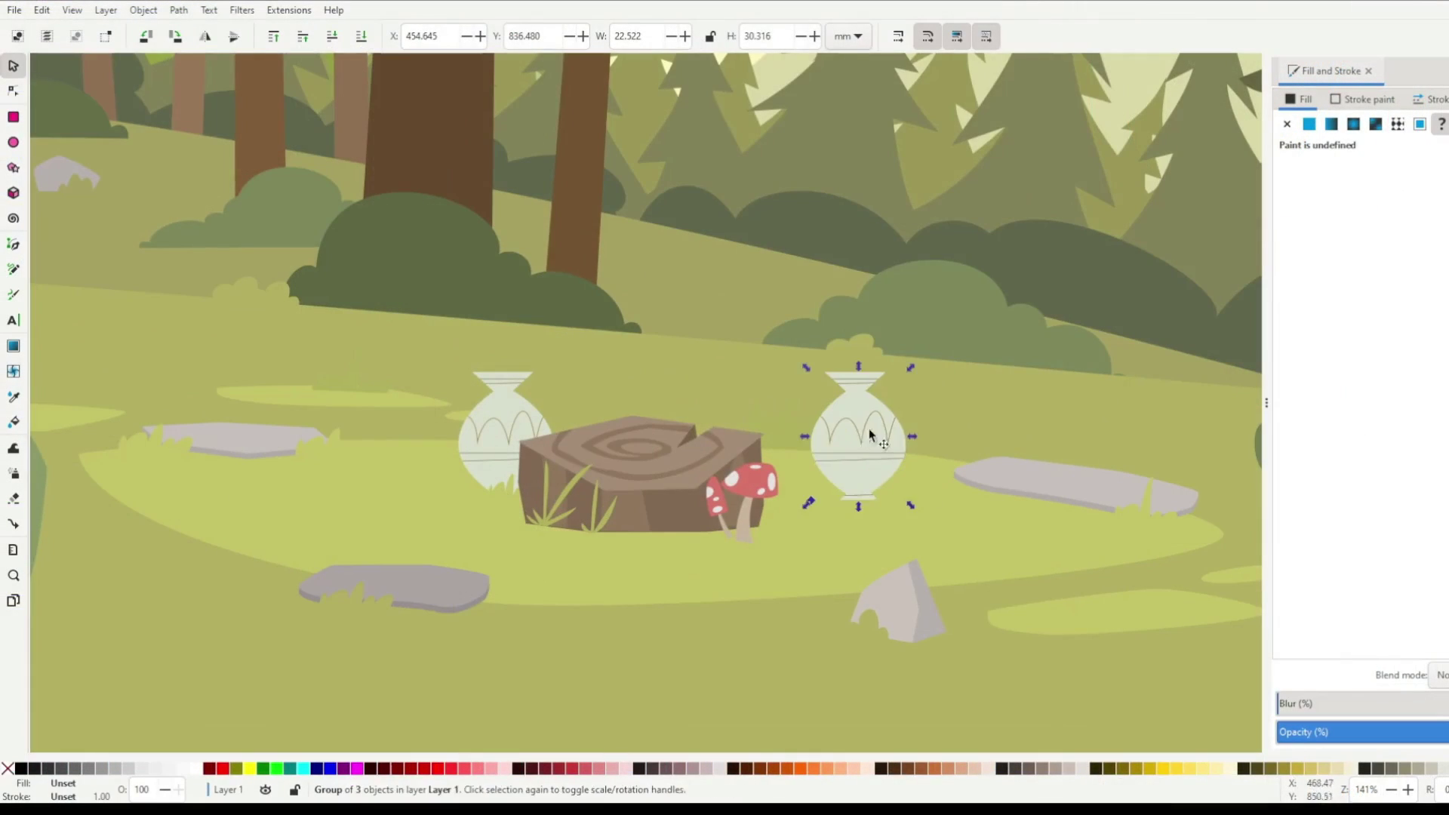
Move a pale vase onto the stump, lower it behind with Page Down, and reposition the copy.
drag(854, 435, 710, 438)
key(Page_Down)
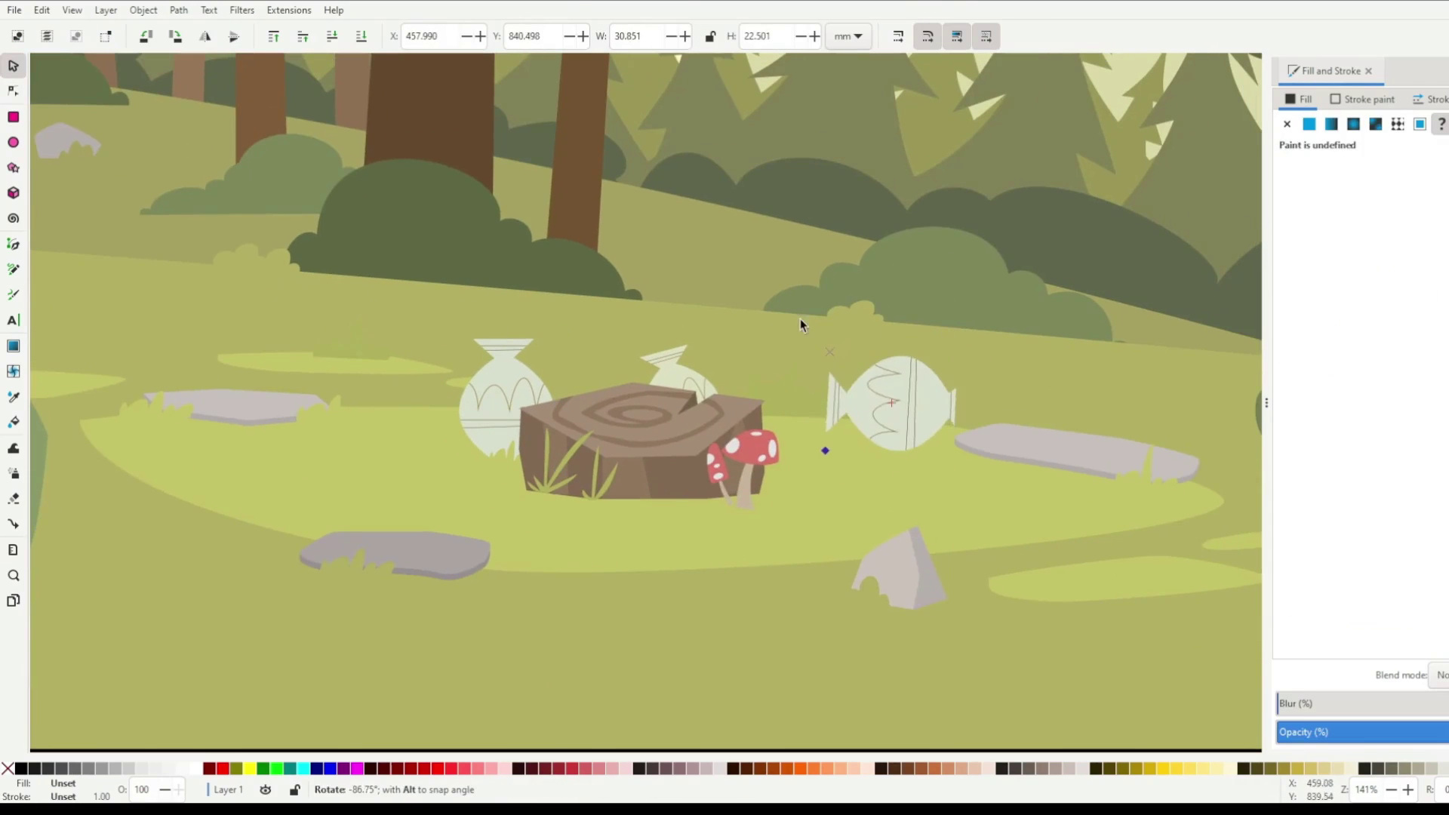
mouse_move(895, 444)
mouse_down()
mouse_move(884, 510)
mouse_move(1137, 570)
mouse_up()
key(minus)
key(minus)
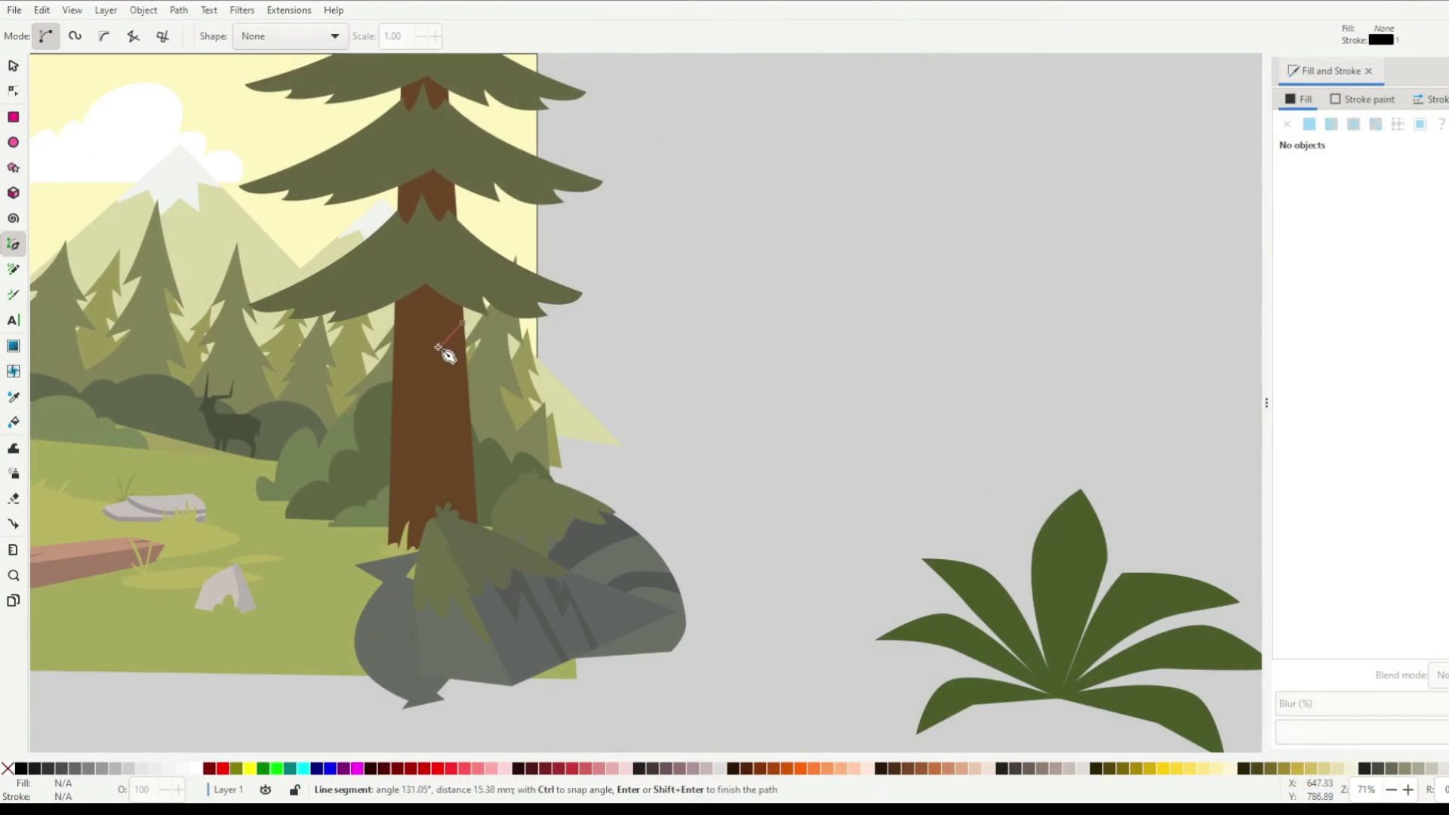
Finish the first trunk strip and give it a lightened, sampled trunk brown.
click(447, 551)
key(Return)
key(d)
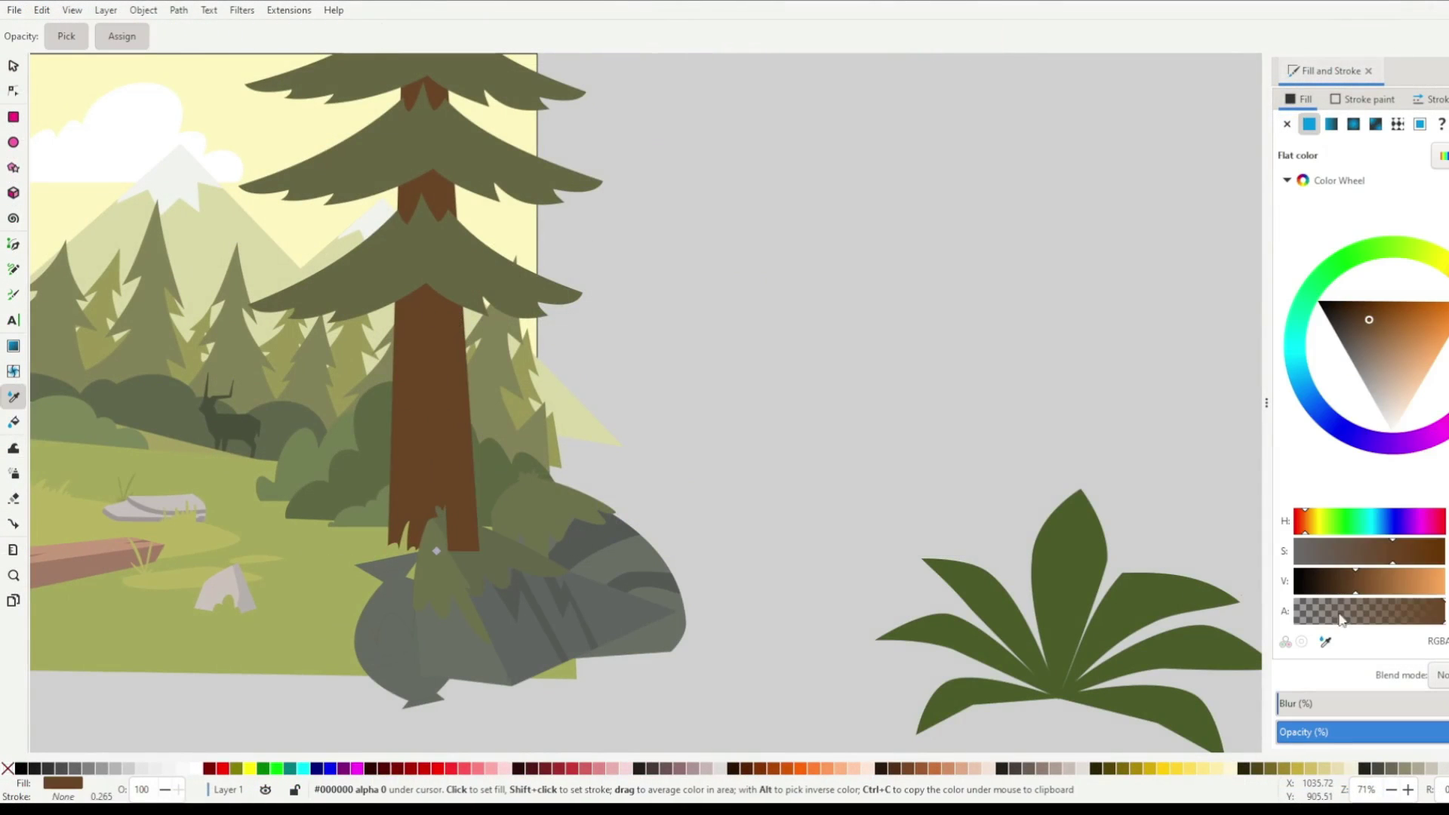
drag(1357, 608, 1378, 595)
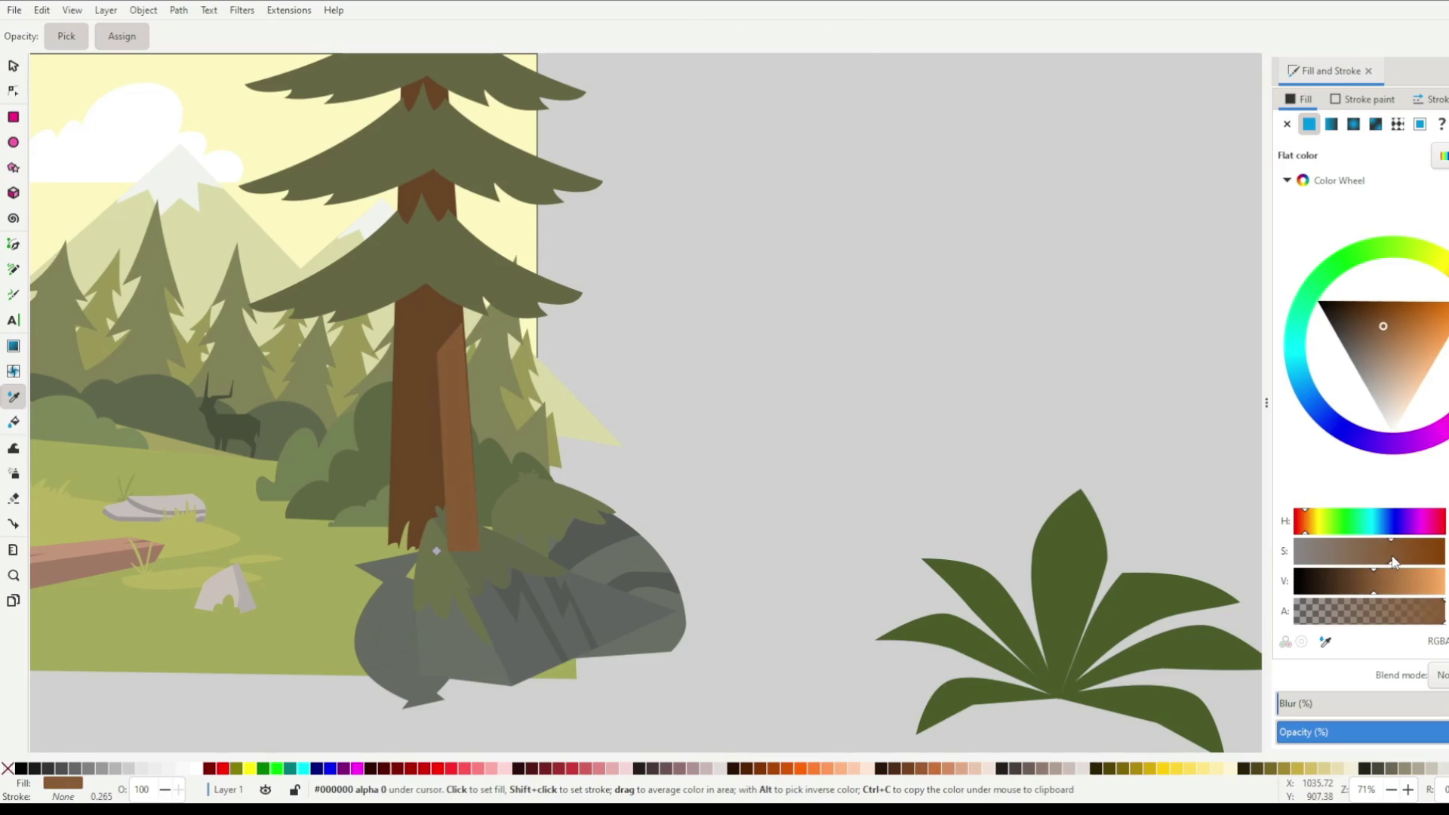
key(s)
scroll(516, 529, left, 6)
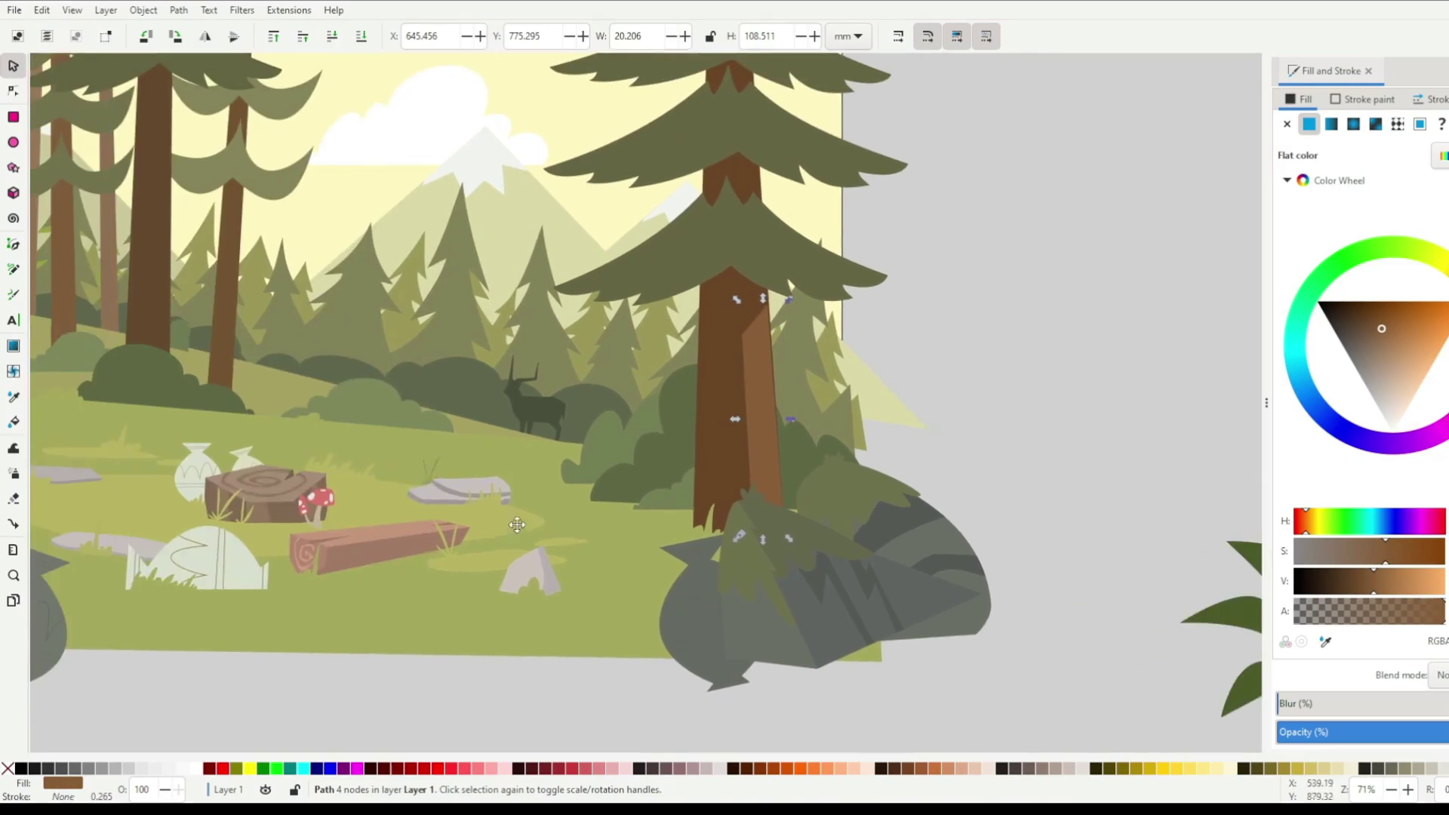
scroll(516, 529, up, 4)
scroll(473, 495, left, 3)
Draw a highlight strip on a second trunk and fill it with the sampled brown.
key(b)
click(417, 391)
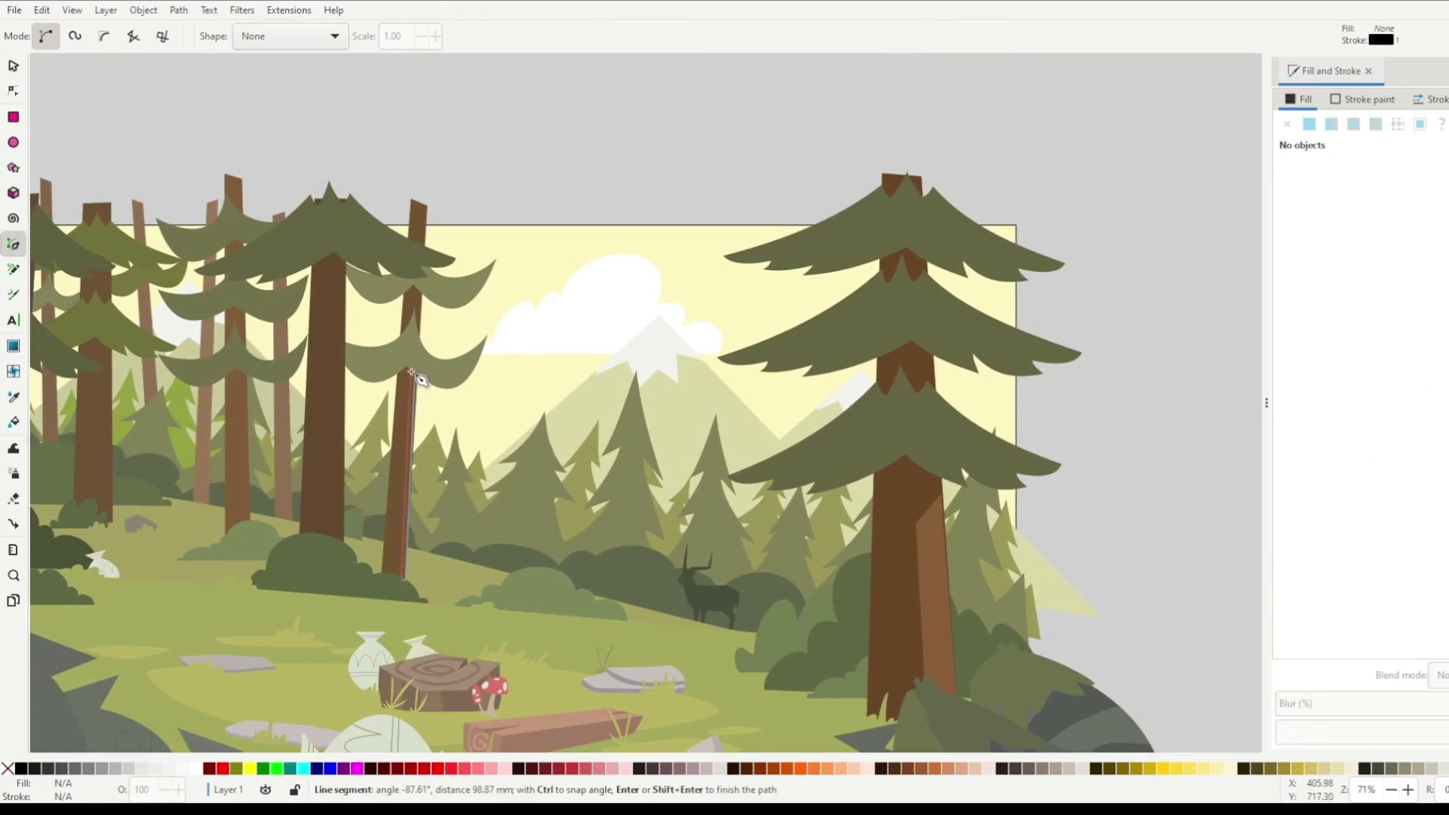
scroll(418, 382, up, 3)
key(Return)
key(d)
click(405, 388)
scroll(655, 459, down, 3)
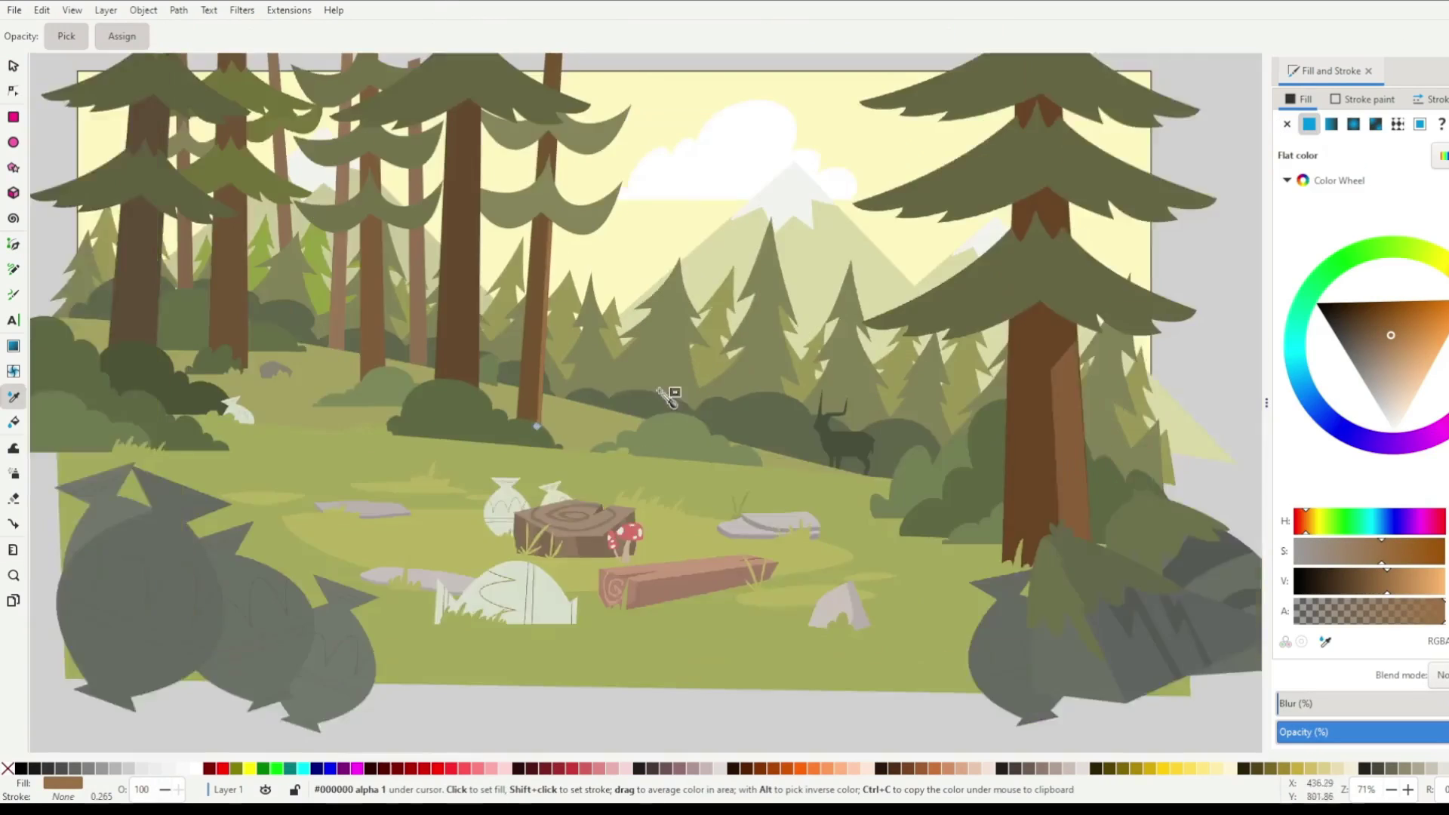
scroll(654, 458, up, 3)
Draw a closed highlight strip along another trunk's right edge, from top to base.
key(b)
click(484, 187)
click(485, 585)
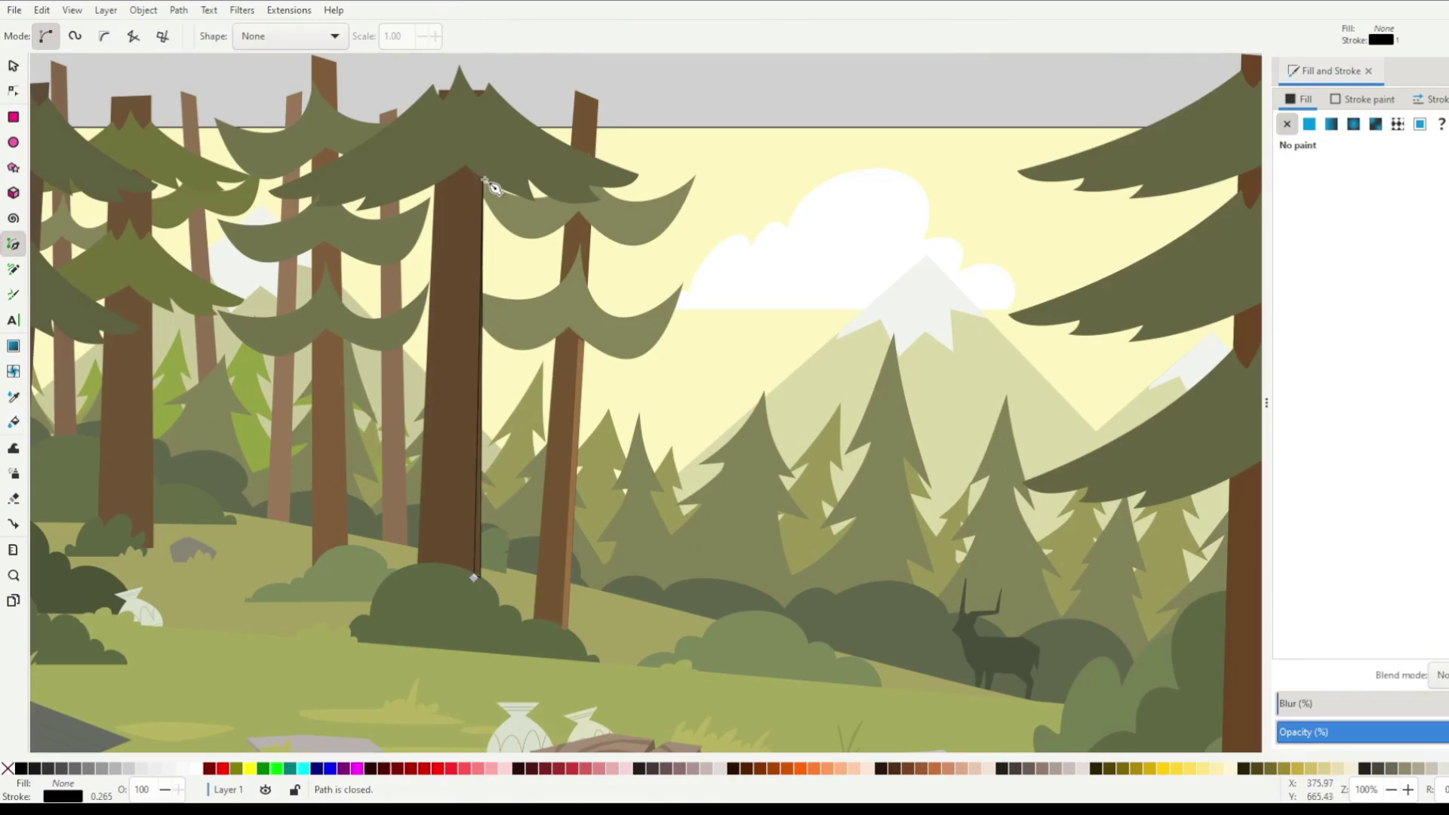
click(473, 322)
click(487, 582)
key(d)
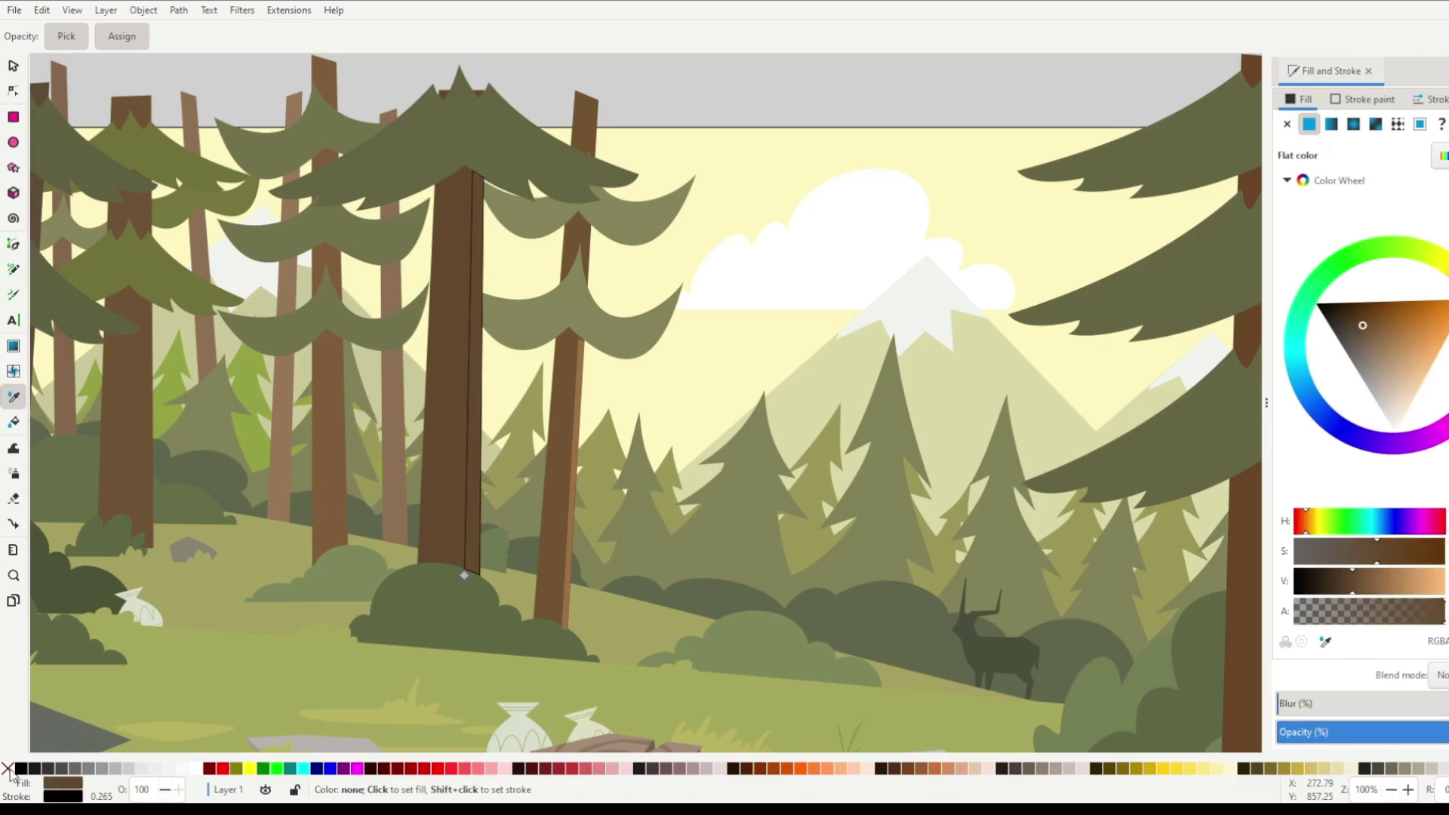
scroll(379, 373, down, 3)
scroll(379, 373, up, 4)
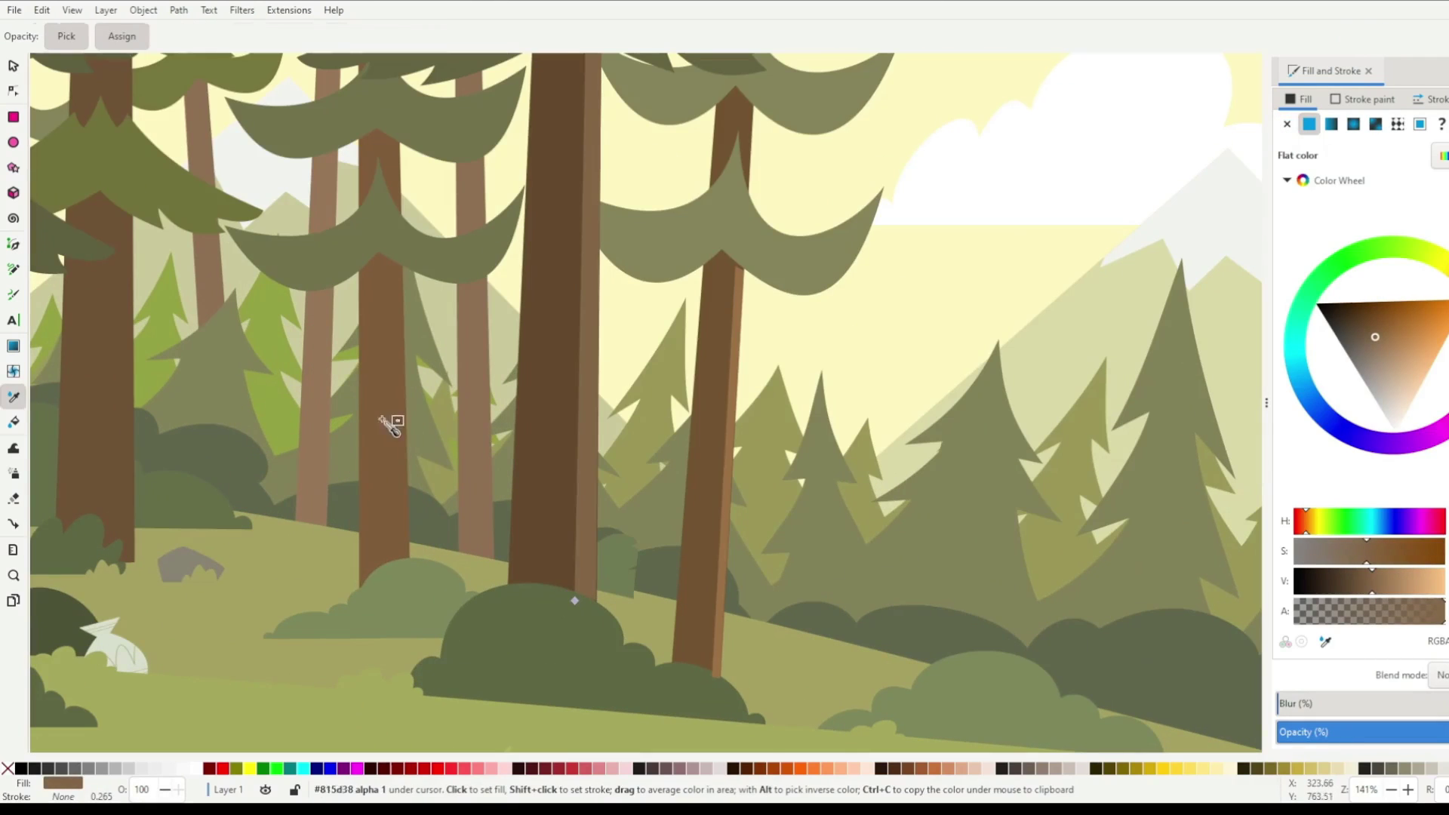
Add a strip along the left trunk's edge, filled with sampled trunk brown.
key(b)
click(405, 557)
click(404, 269)
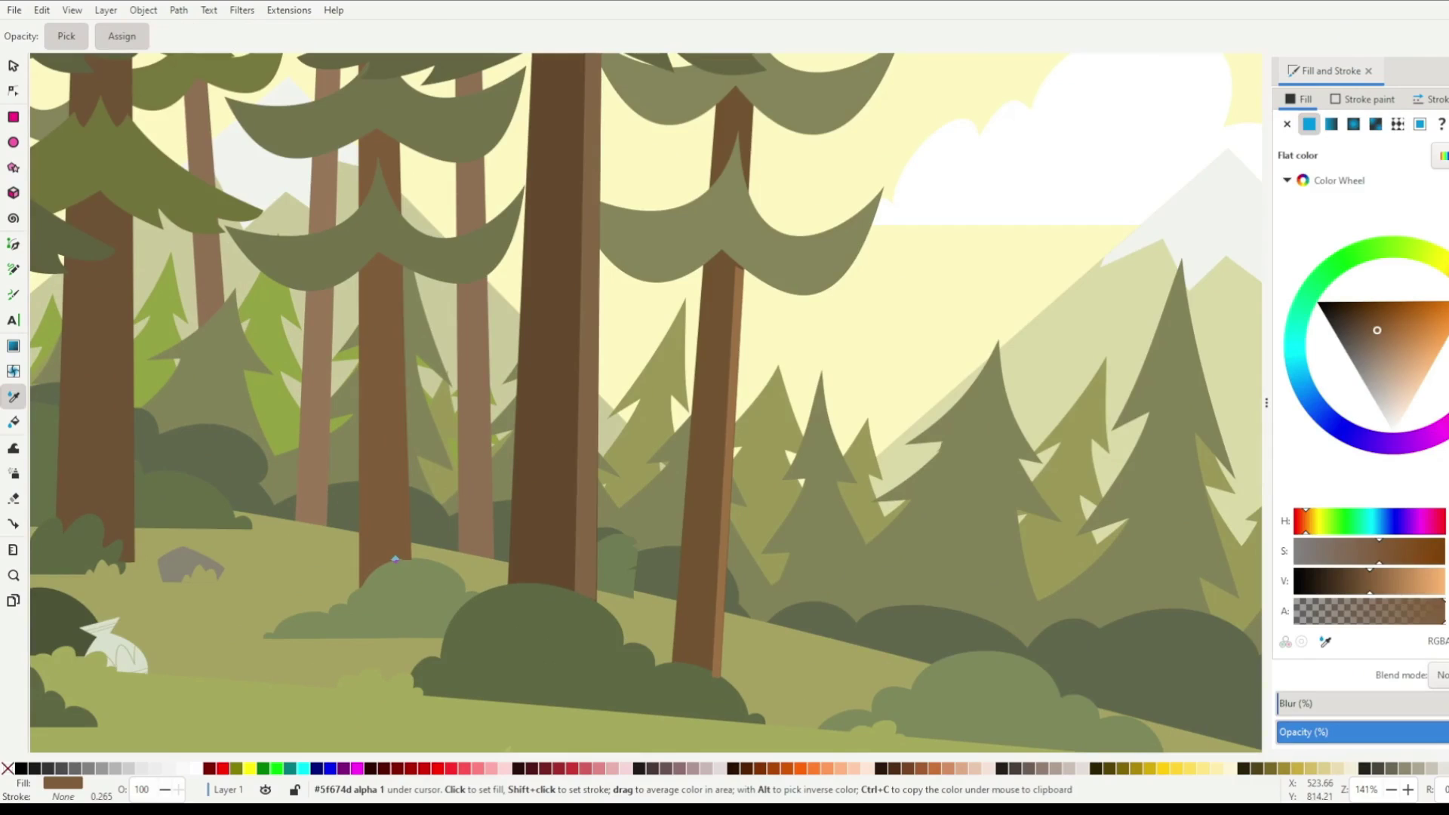
scroll(292, 227, left, 3)
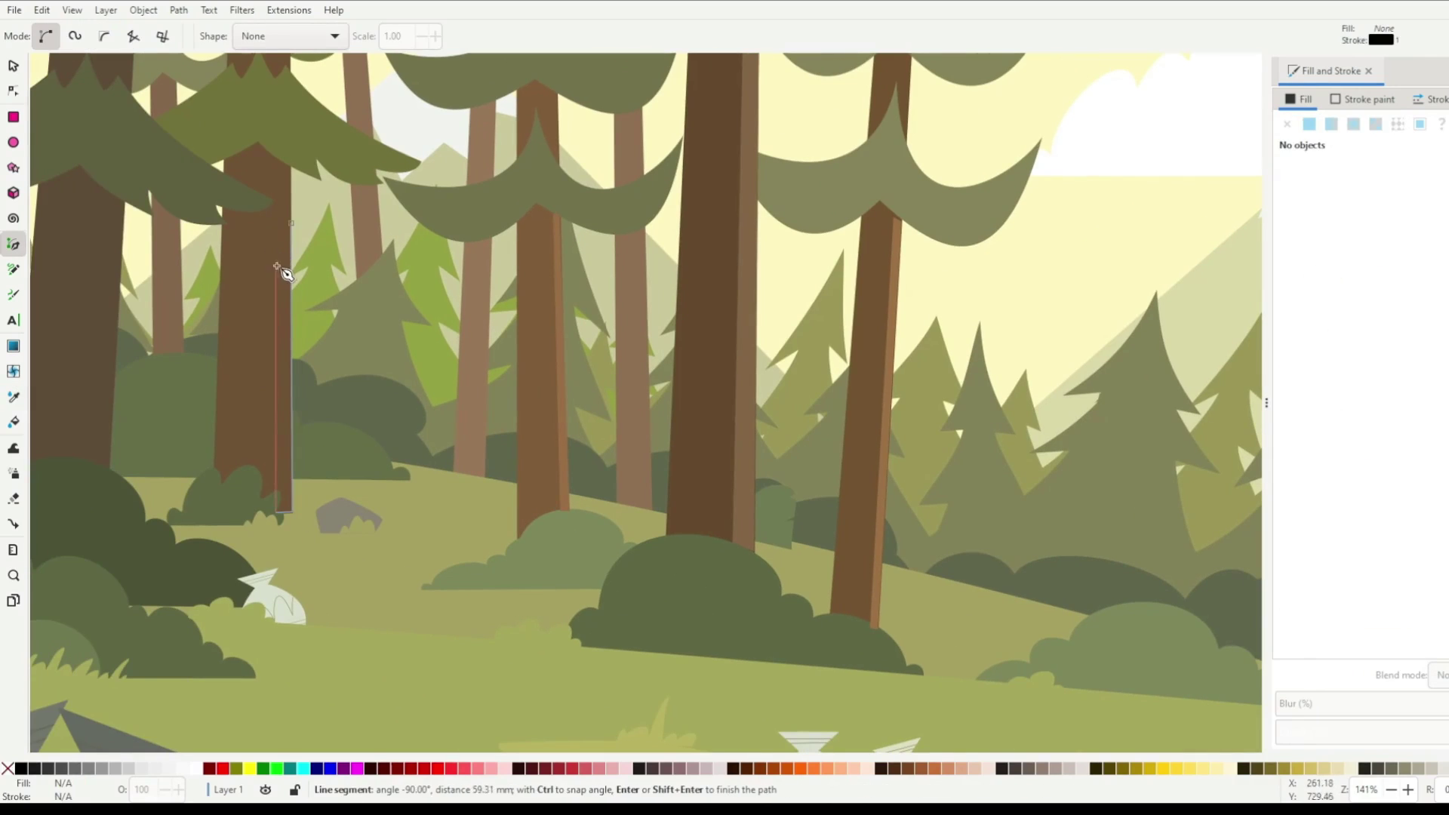
key(d)
click(268, 512)
key(s)
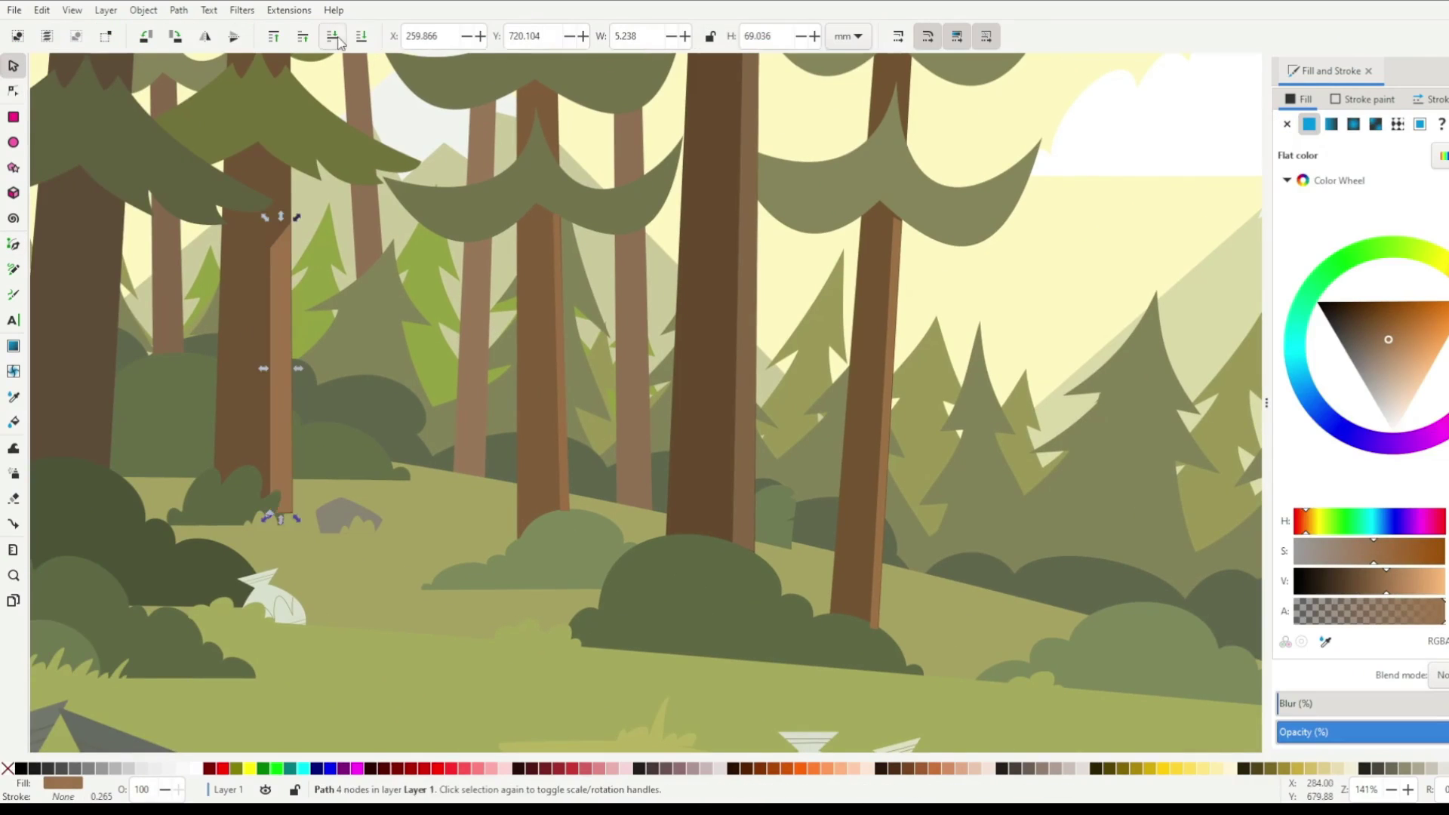
scroll(354, 329, down, 4)
key(1)
key(d)
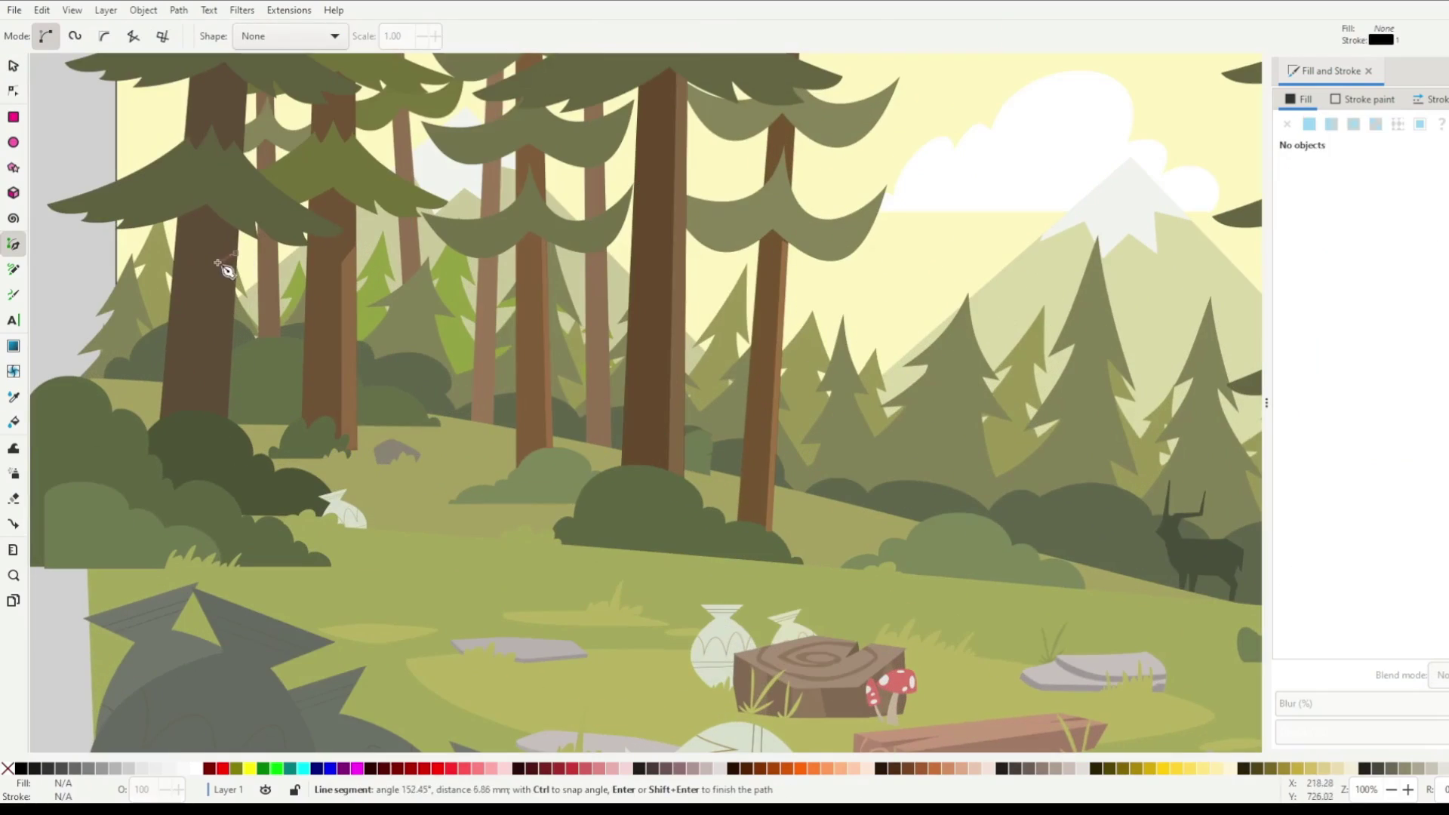
Colour the previous strip, then outline a four-sided highlight on the big trunk.
shift+click(7, 768)
click(1358, 584)
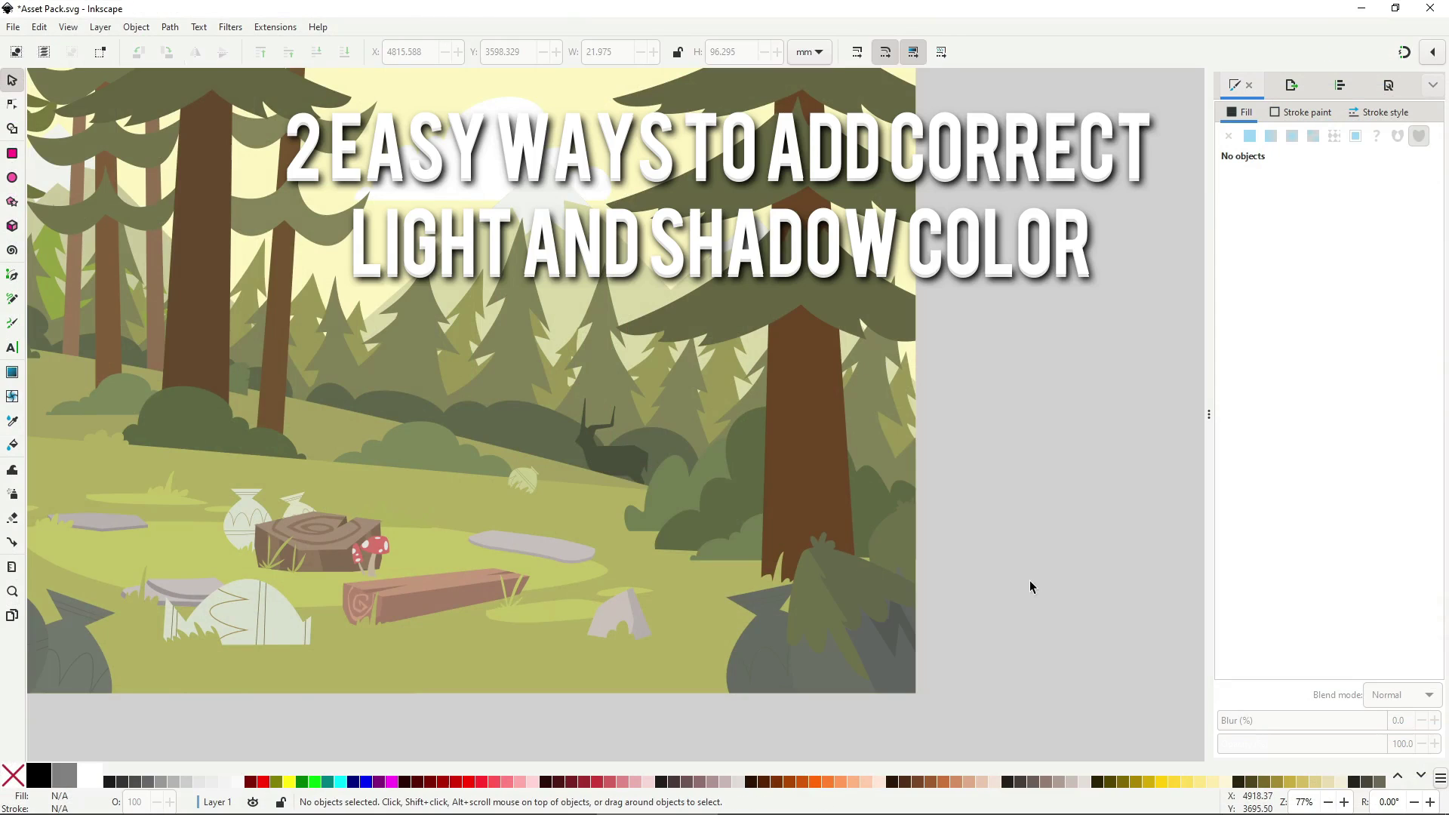
key(b)
click(855, 569)
click(844, 347)
click(813, 387)
click(812, 578)
click(855, 569)
Fill the highlight with sampled trunk brown, raise its Lightness, and deselect.
key(d)
click(804, 467)
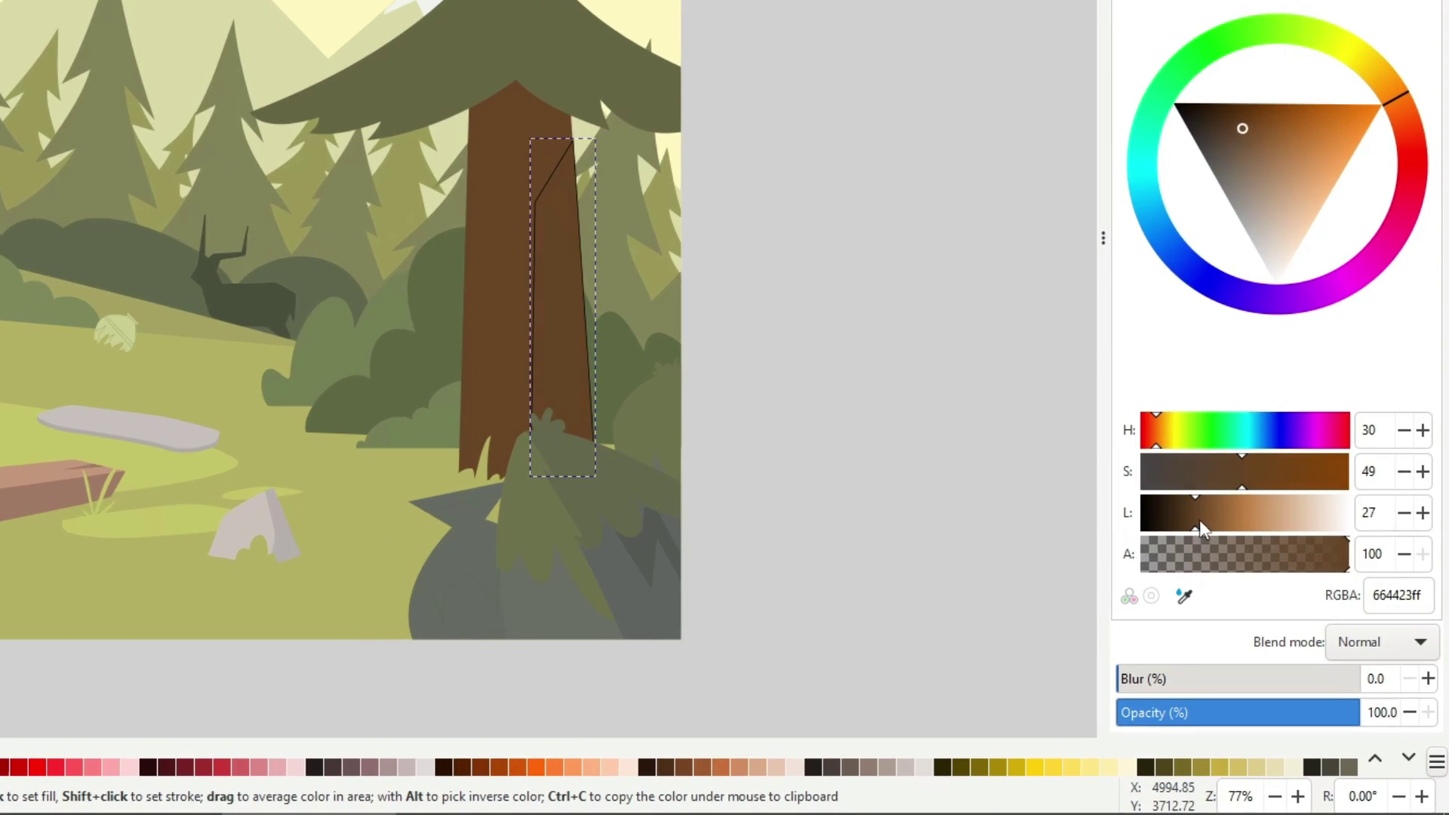
drag(1203, 529, 1222, 531)
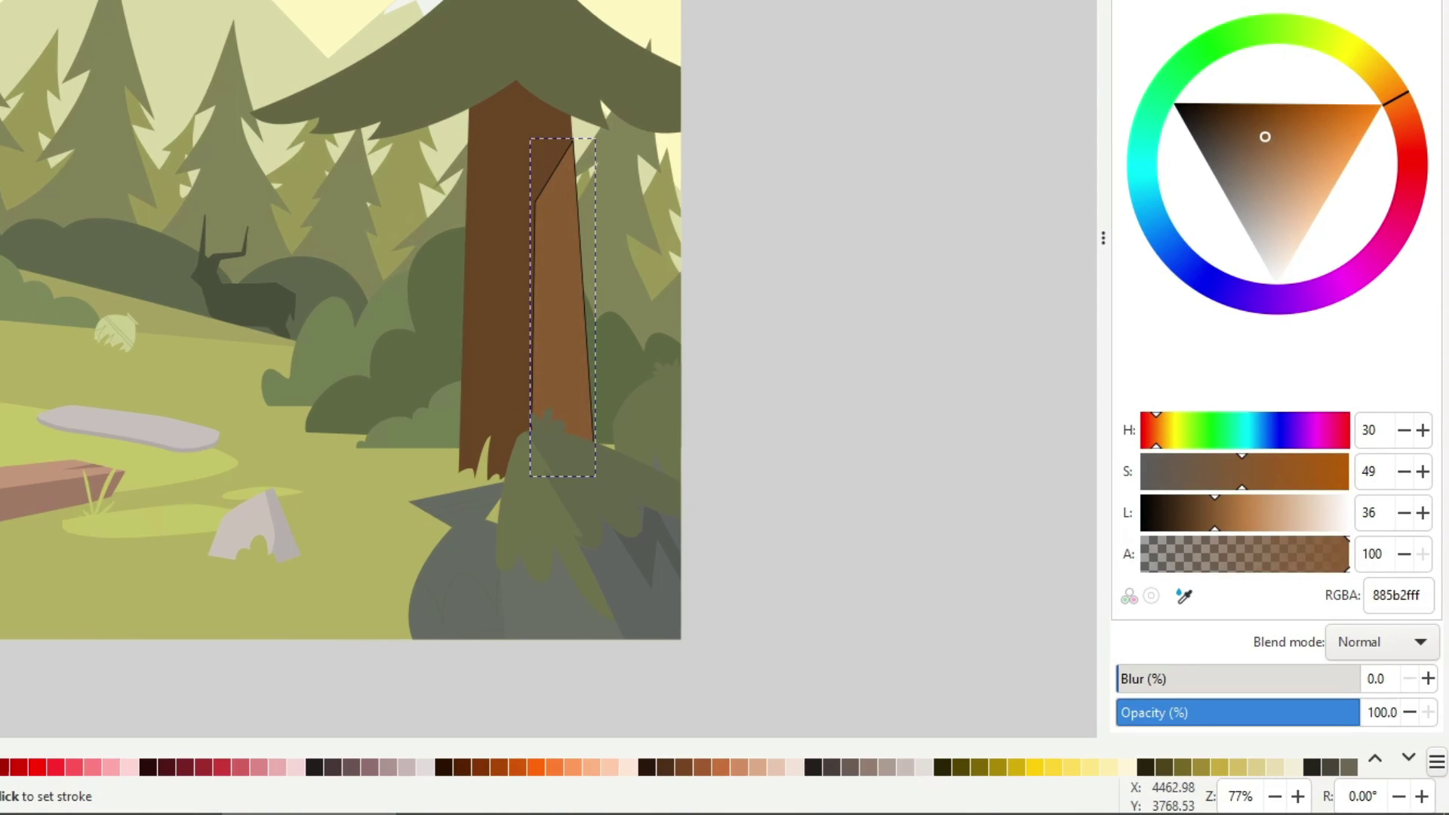
key(s)
click(821, 397)
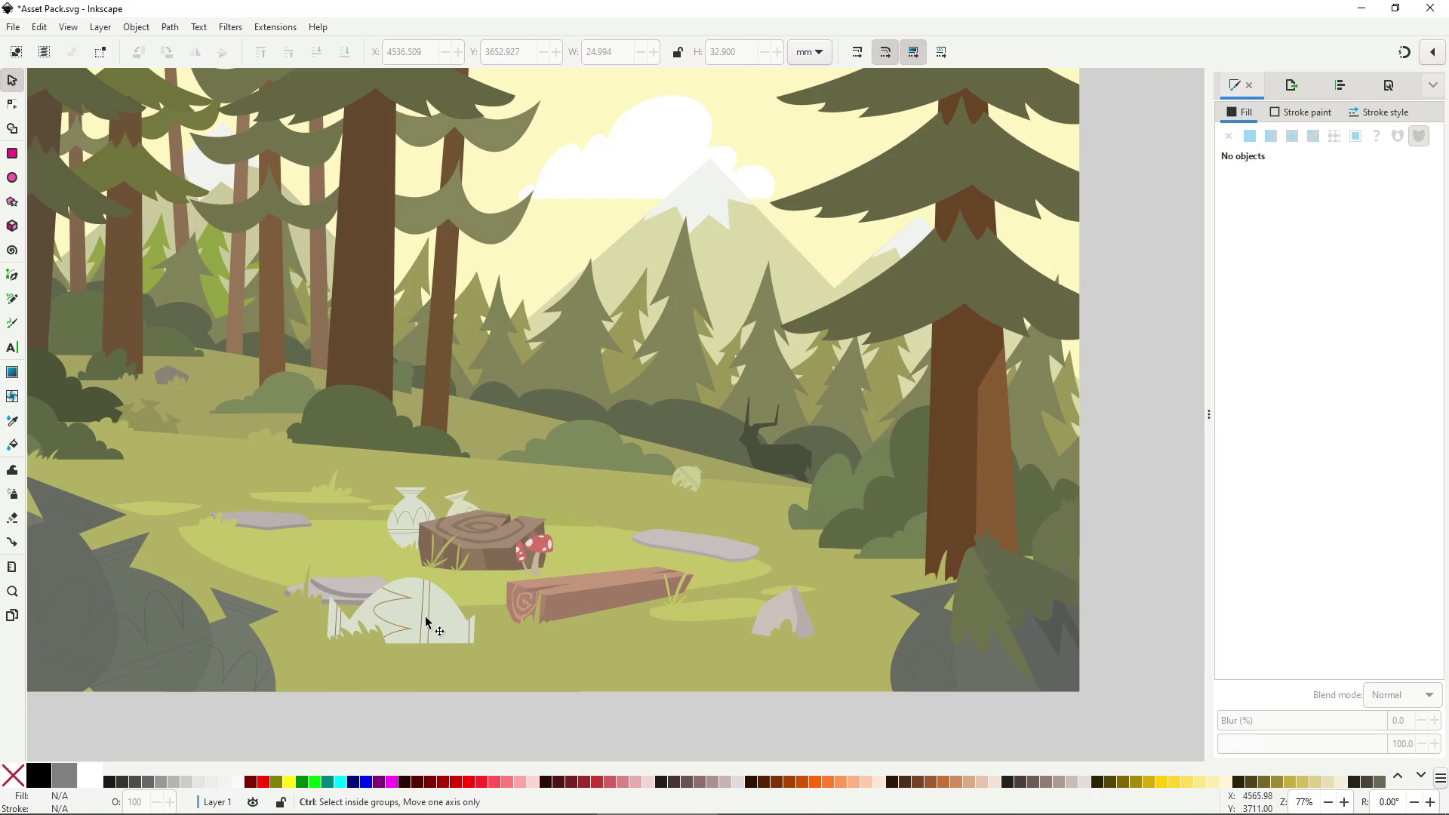
scroll(373, 549, up, 3)
scroll(453, 589, up, 1)
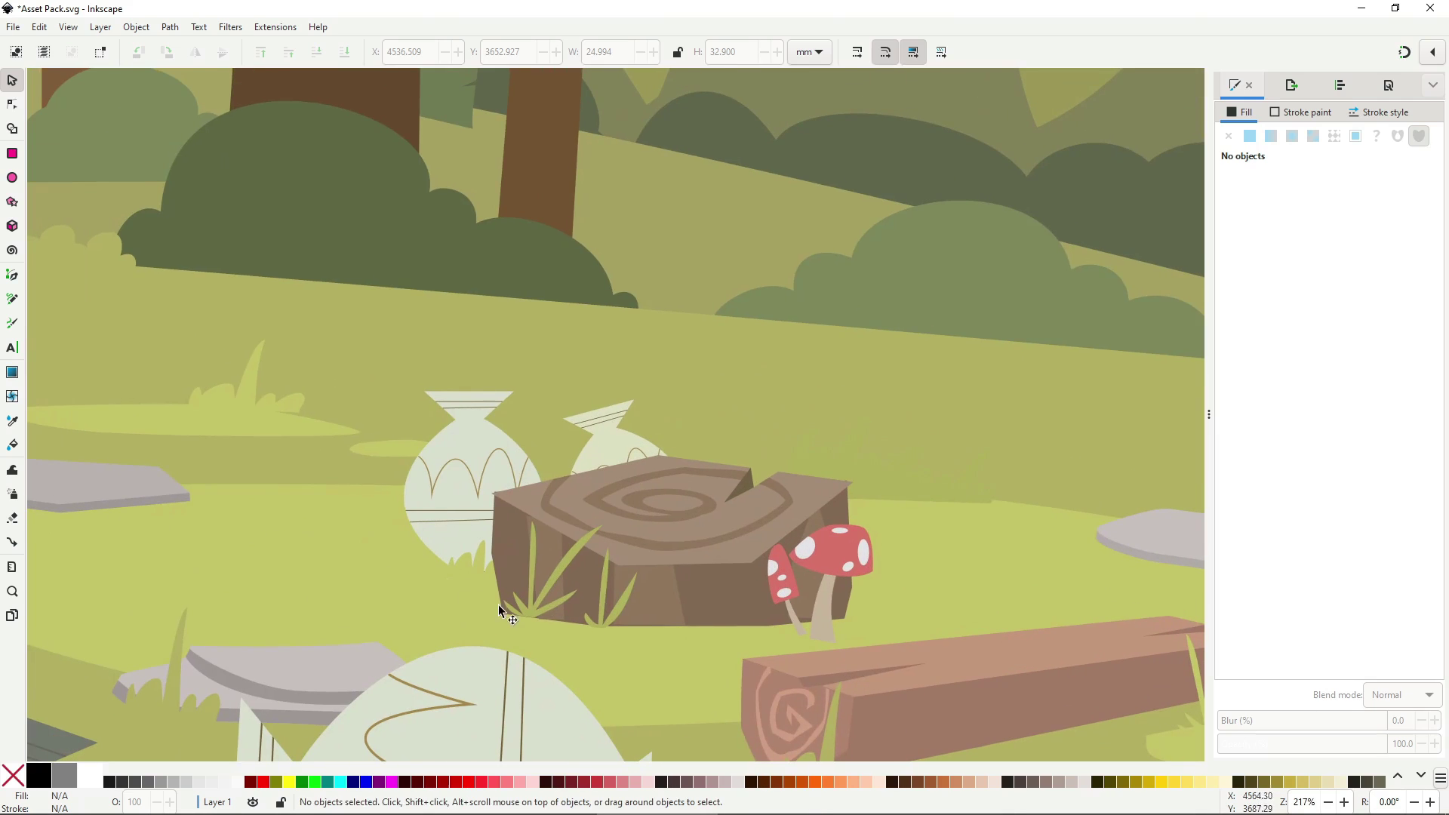
Draw a closed shadow outline around the stump's left front face and nearby ground.
key(b)
click(494, 495)
click(618, 566)
click(611, 628)
click(535, 647)
click(409, 600)
click(495, 497)
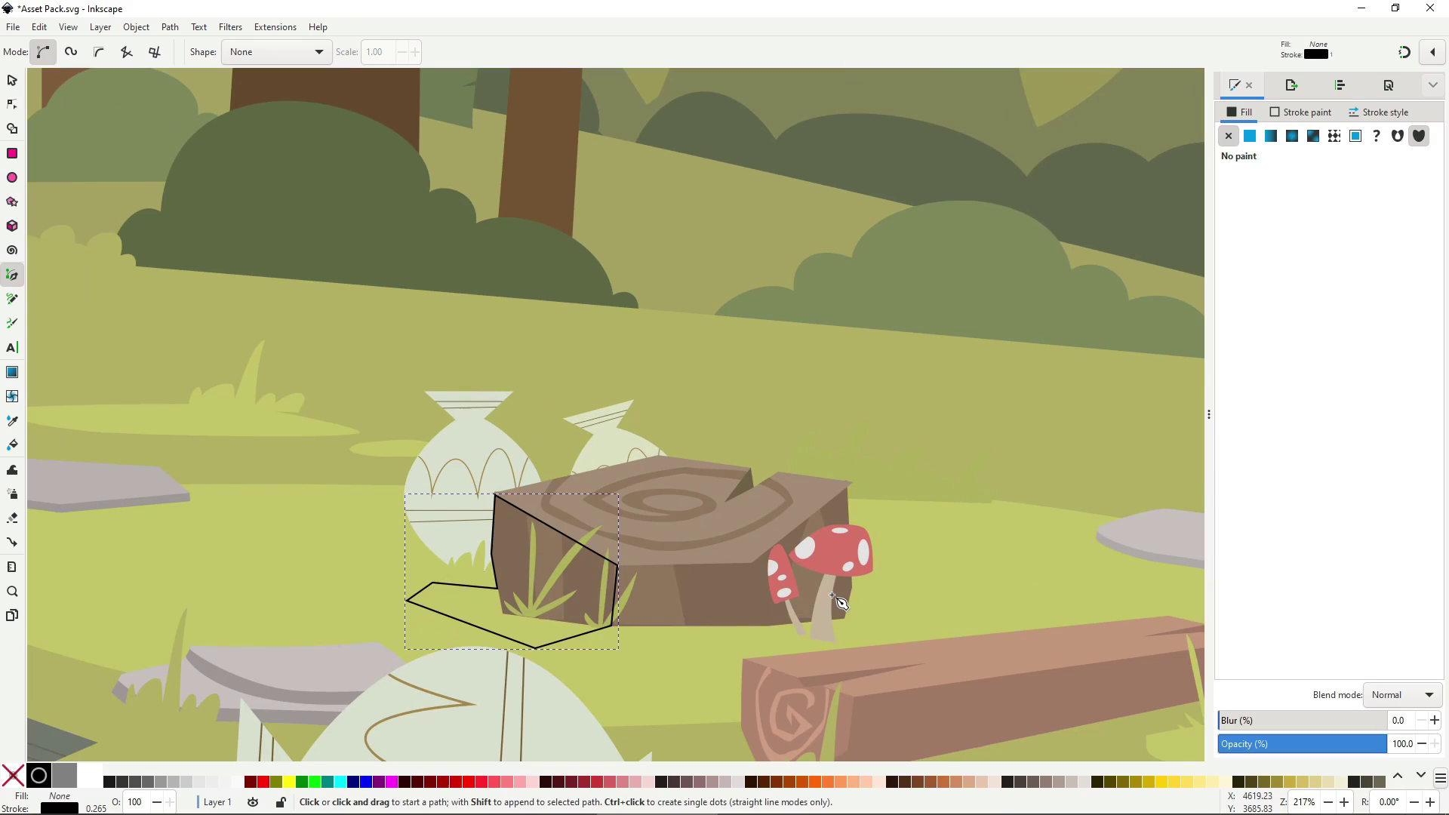
Fill the shadow with flat dark brown and lower its Alpha to about 37.
click(1250, 136)
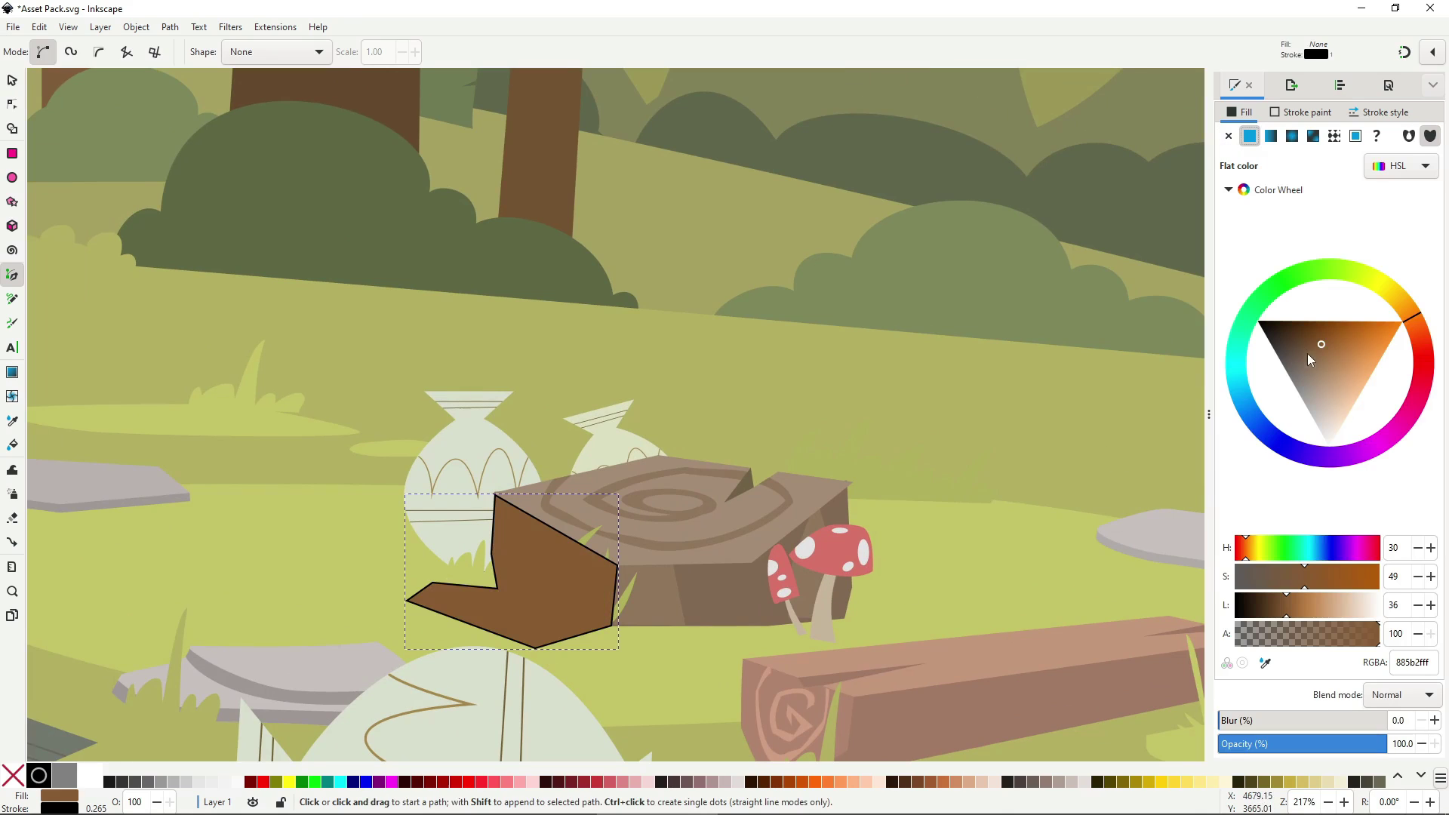
click(1282, 337)
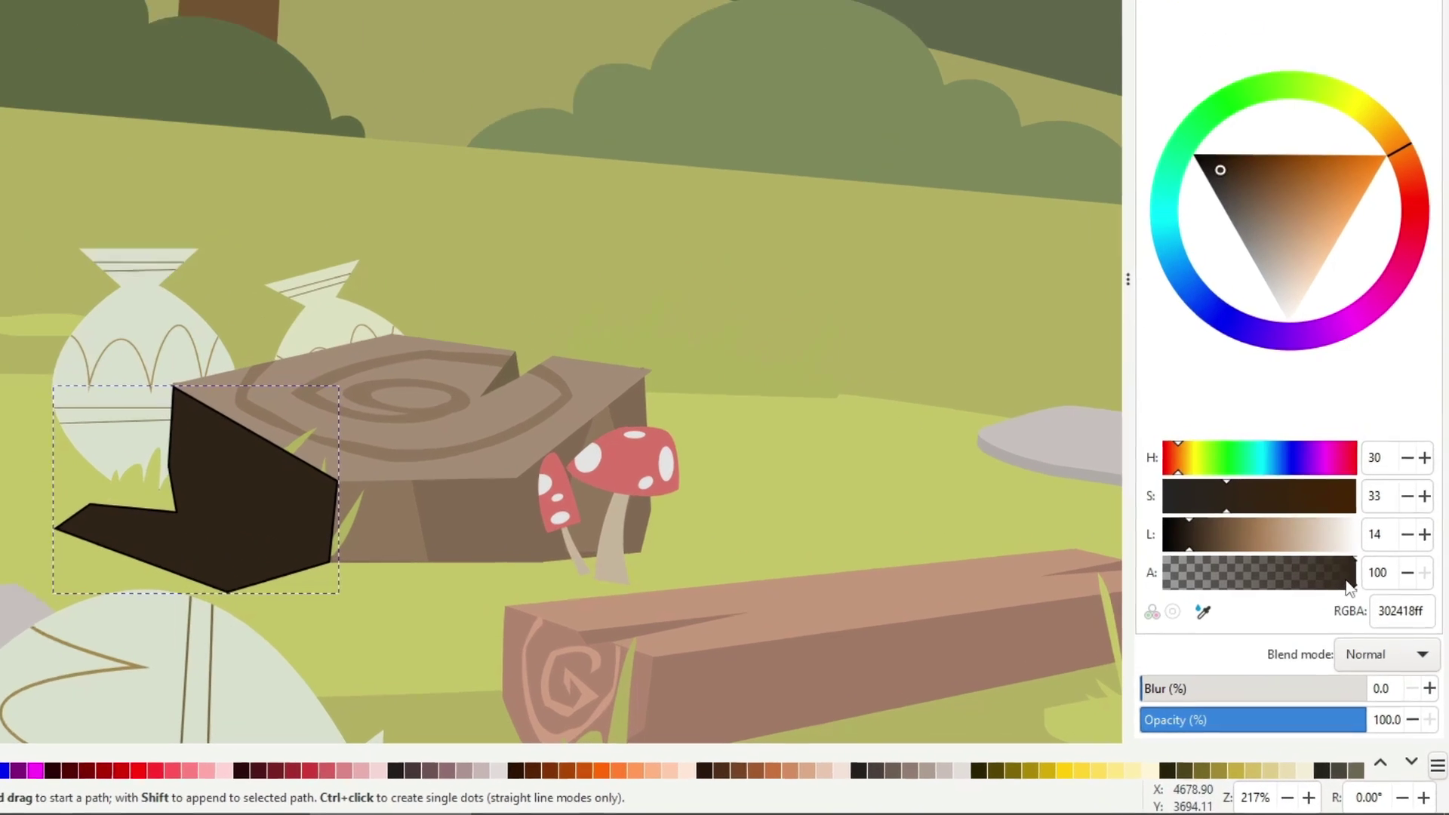
drag(1372, 632, 1353, 640)
drag(1314, 577, 1223, 574)
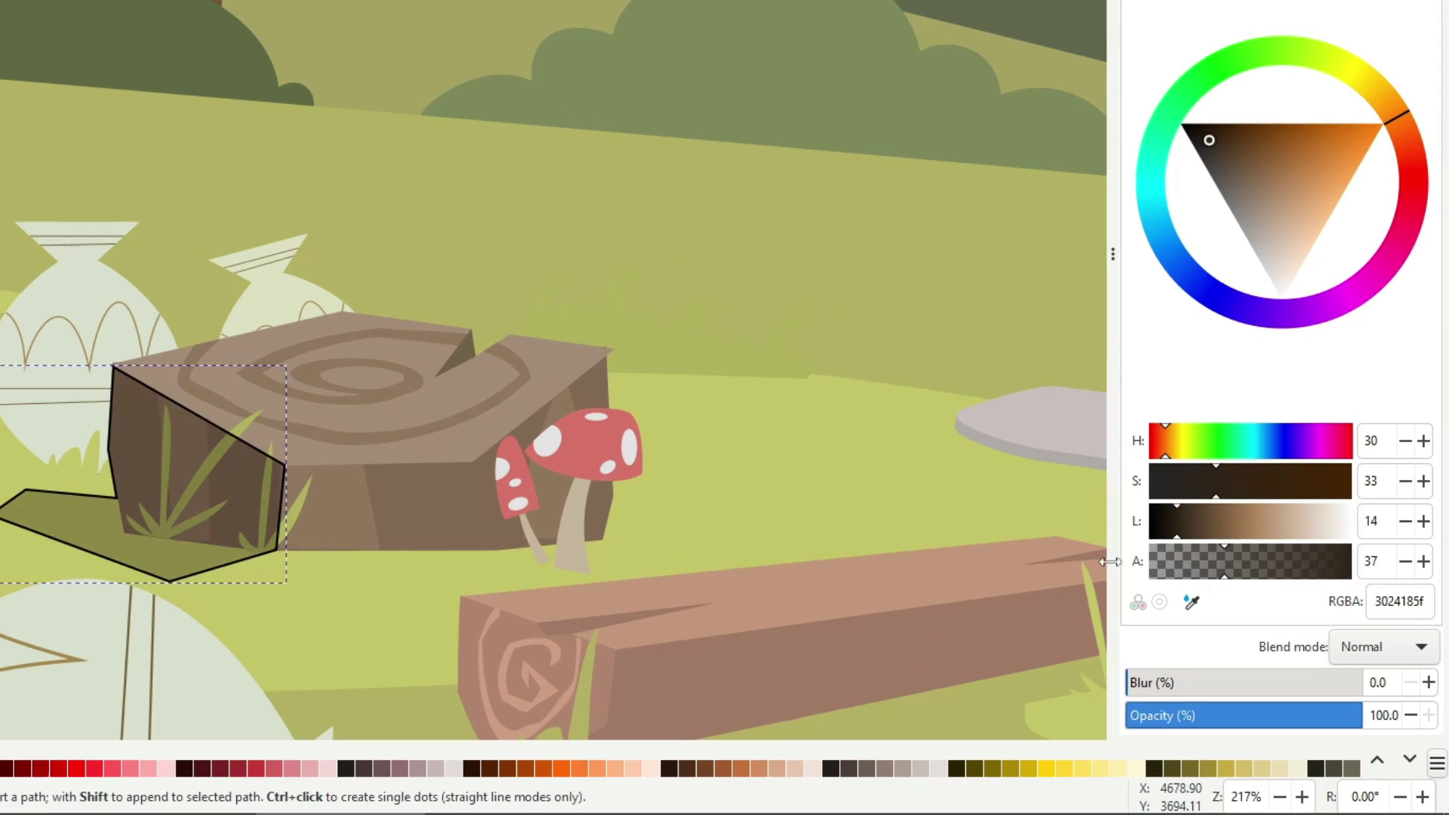